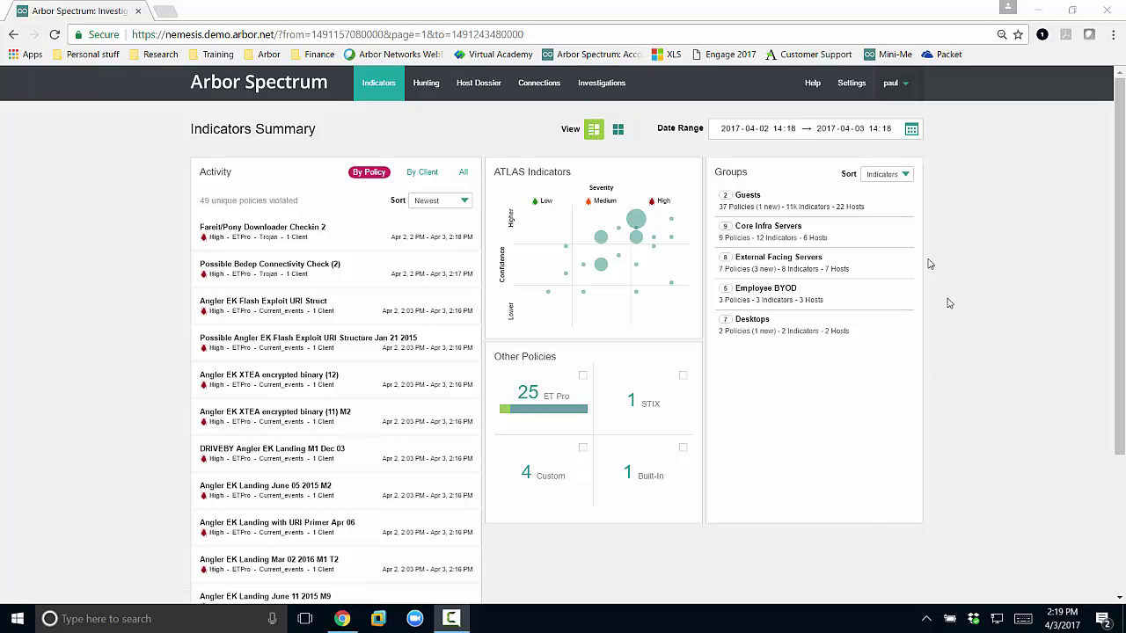
For the Core Infra Servers group's Nymaim policy, add the newest indicator as a clue to a new investigation named with the analyst's first name and "-Nymaim".
{"action": "left_click", "coordinate": [778, 236]}
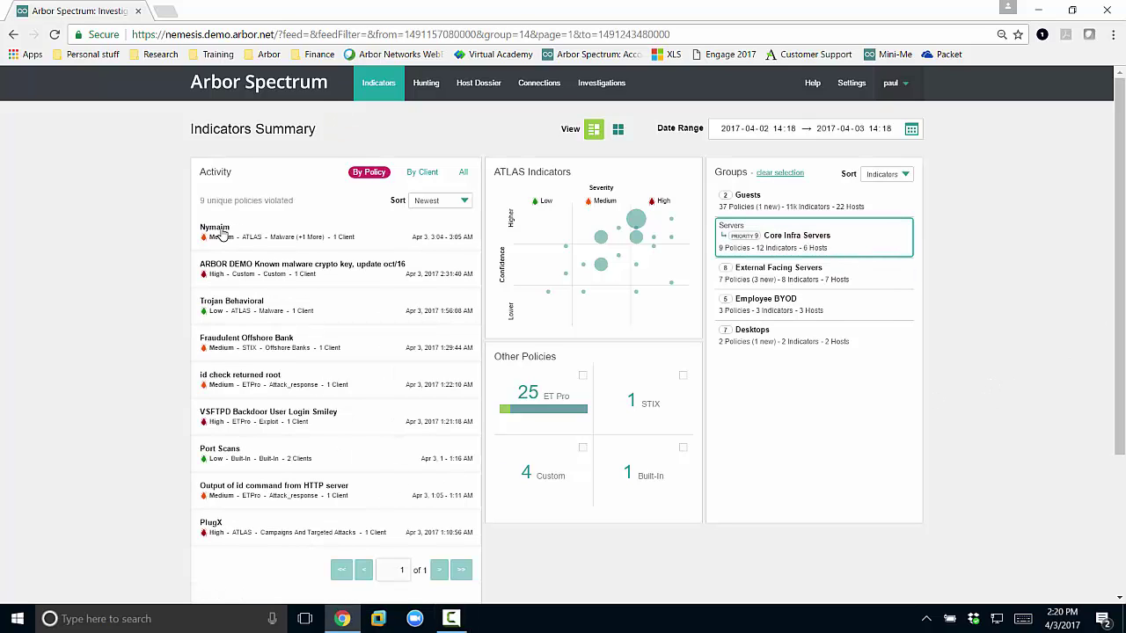
{"action": "left_click", "coordinate": [227, 239]}
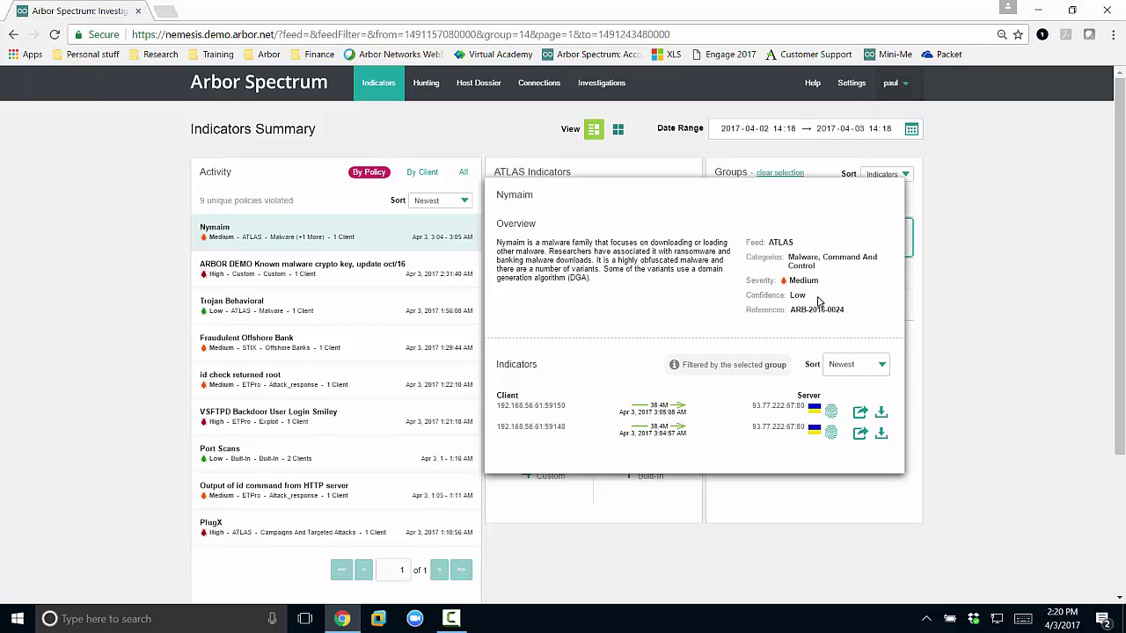
{"action": "left_click", "coordinate": [831, 412]}
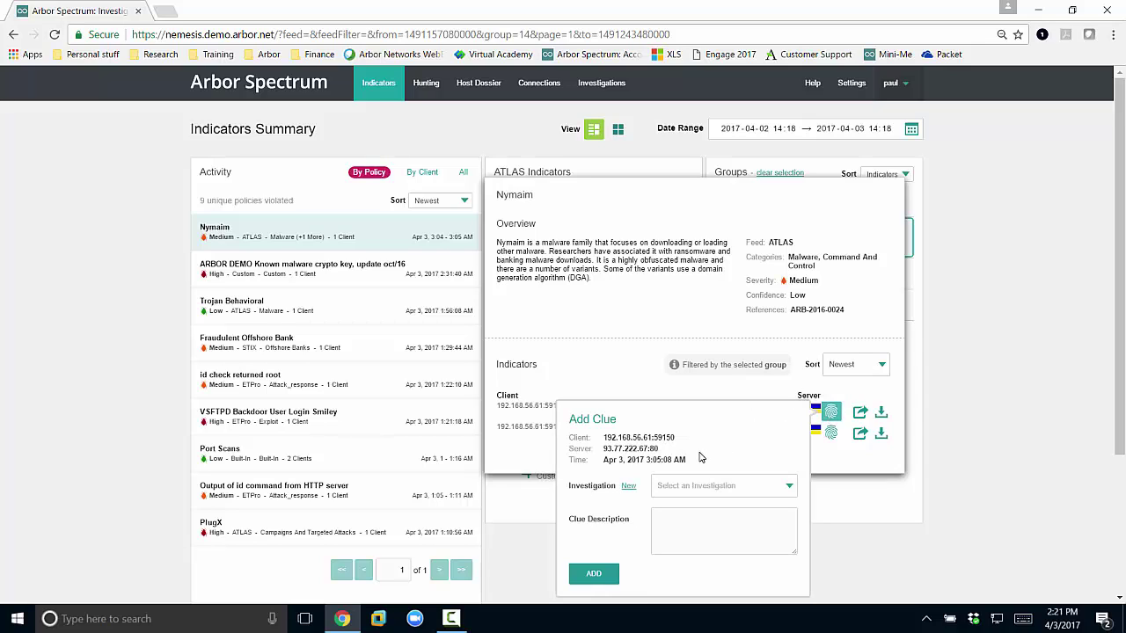
{"action": "left_click", "coordinate": [628, 487]}
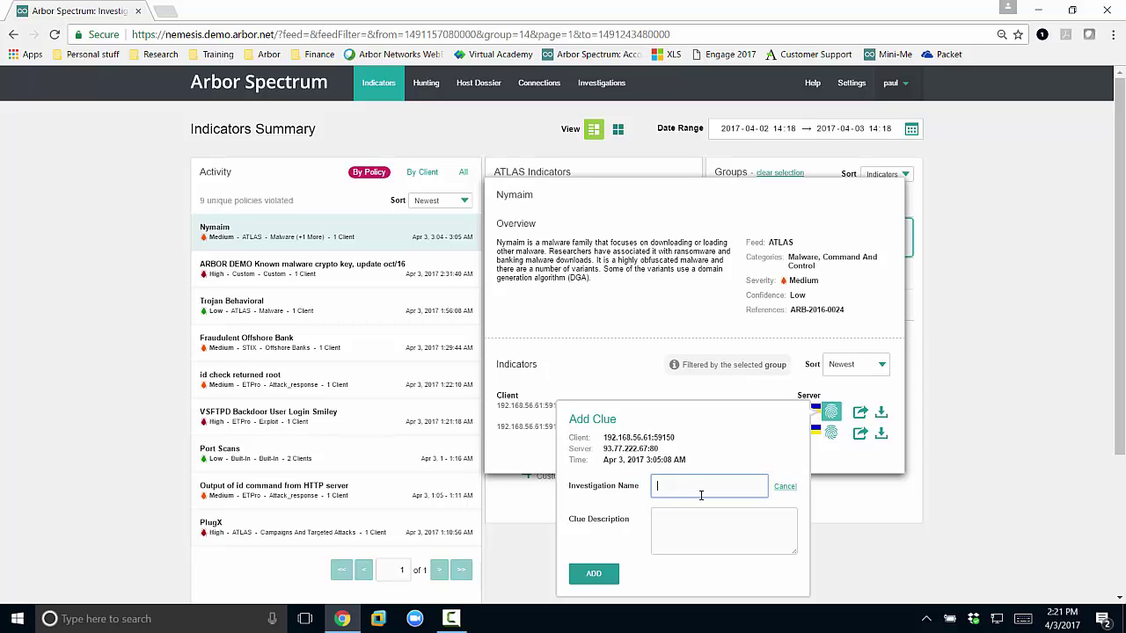
{"action": "type", "text": "PAblo-"}
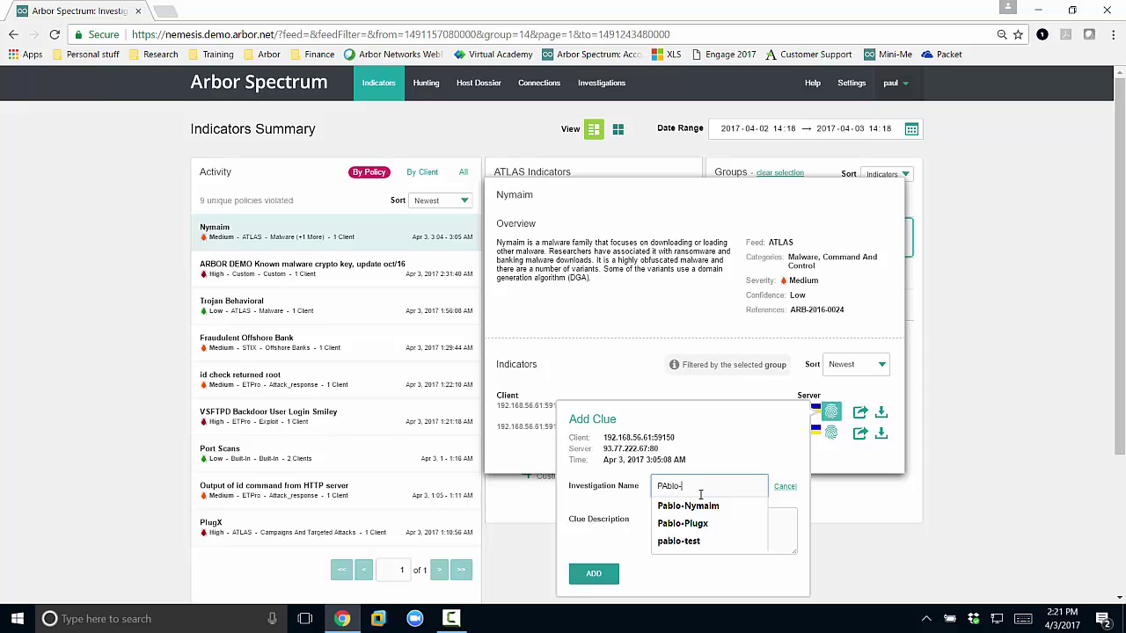
{"action": "type", "text": "Nymaim"}
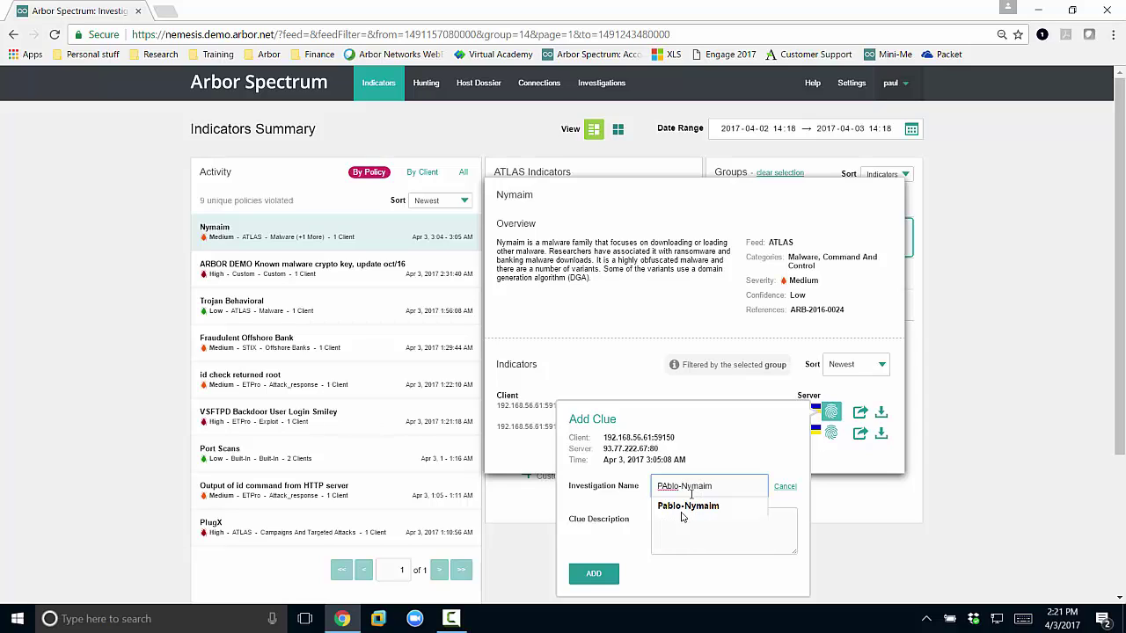
{"action": "left_click", "coordinate": [604, 574]}
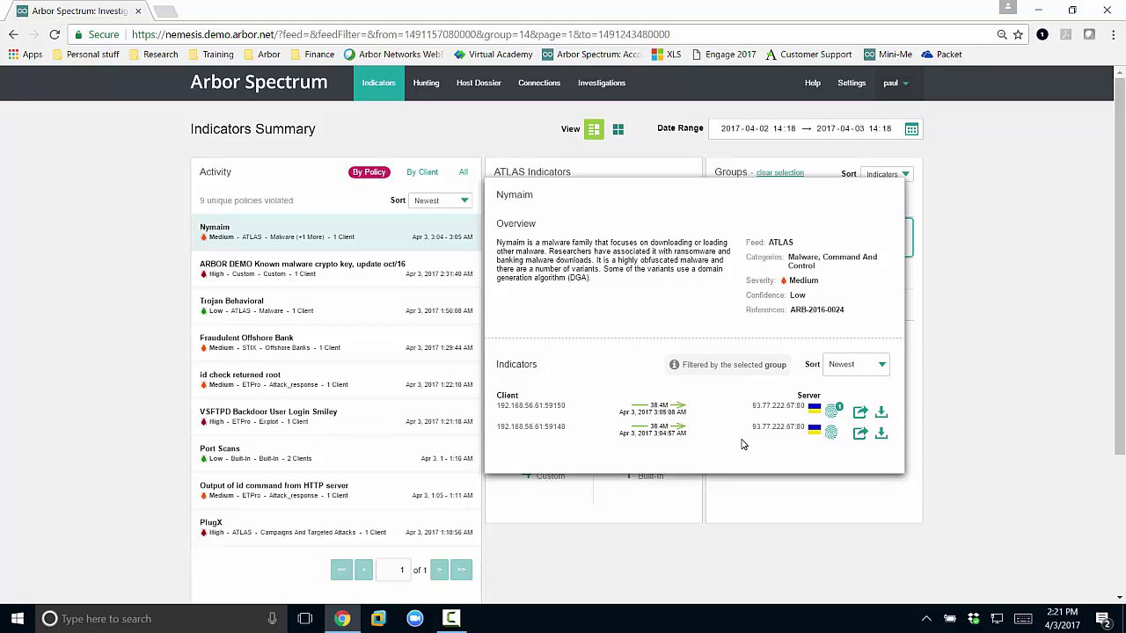
Open the hunting view and the client's host dossier for the newest Nymaim indicator in separate browser tabs.
{"action": "left_click", "coordinate": [860, 412]}
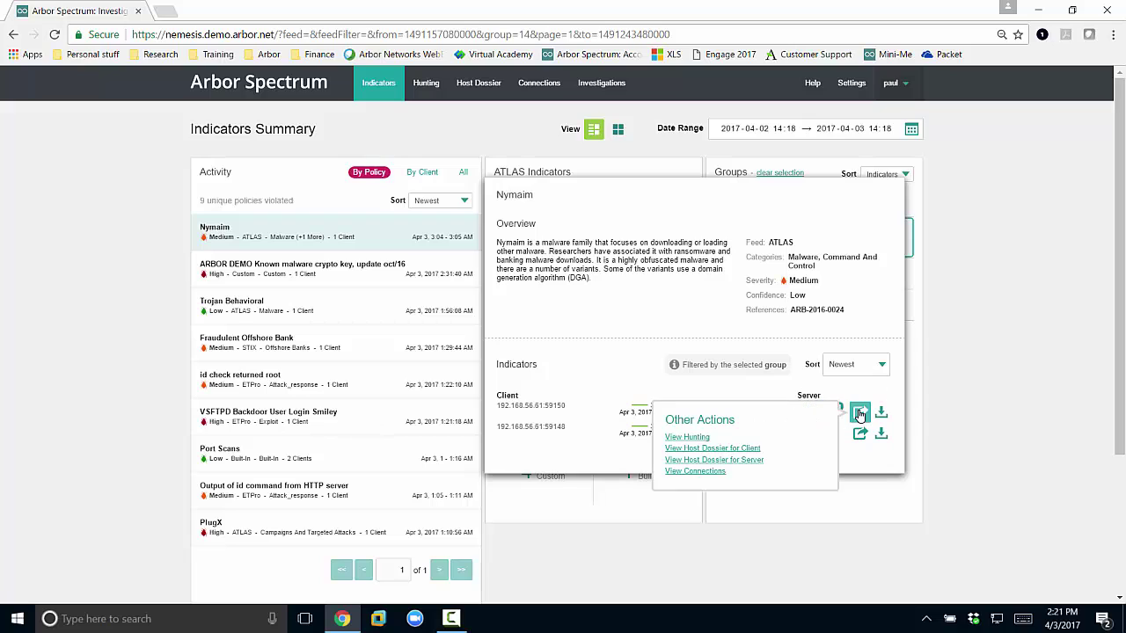
{"action": "right_click", "coordinate": [704, 438]}
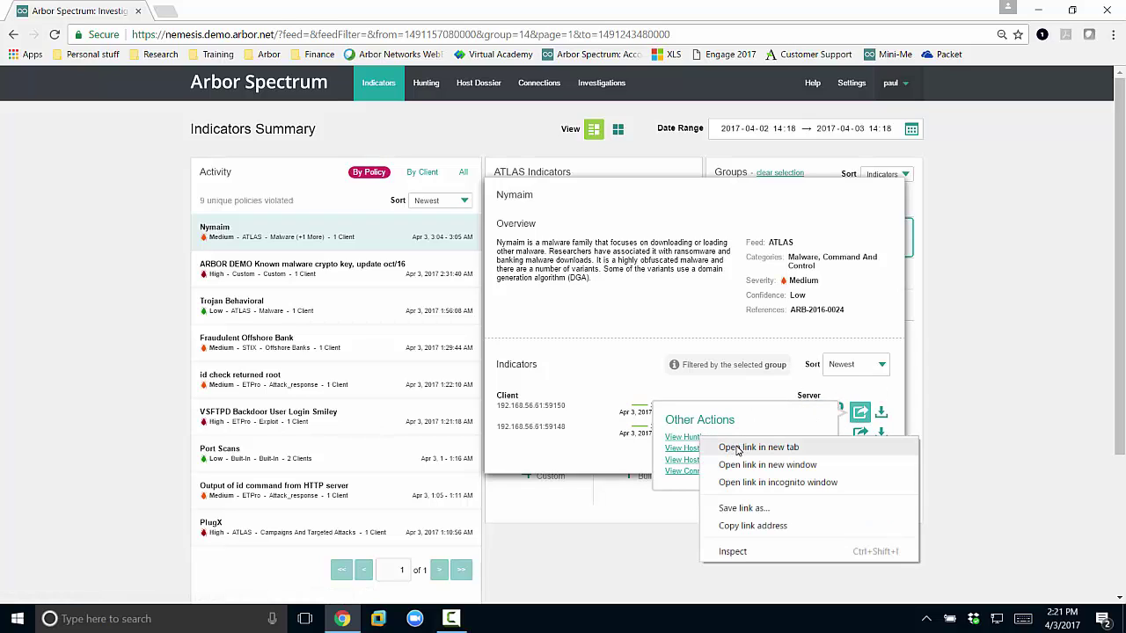
{"action": "left_click", "coordinate": [729, 448]}
{"action": "right_click", "coordinate": [729, 449]}
{"action": "left_click", "coordinate": [789, 460]}
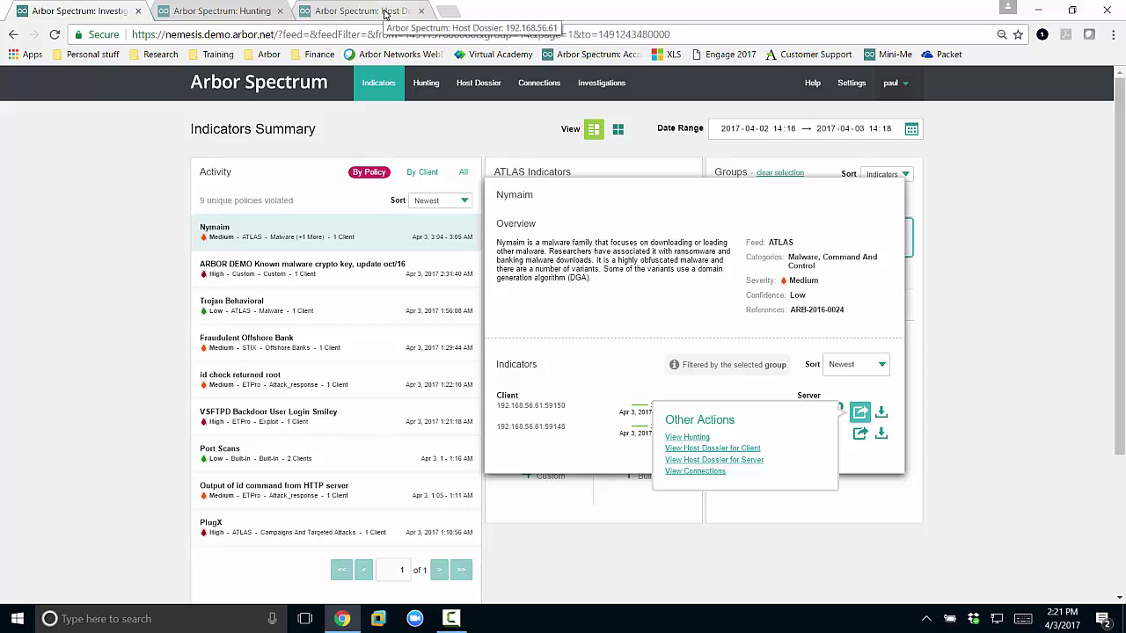
In the hunting view, expand the time range to the full 8 months and remove the destination port and source port filters.
{"action": "left_click", "coordinate": [226, 10]}
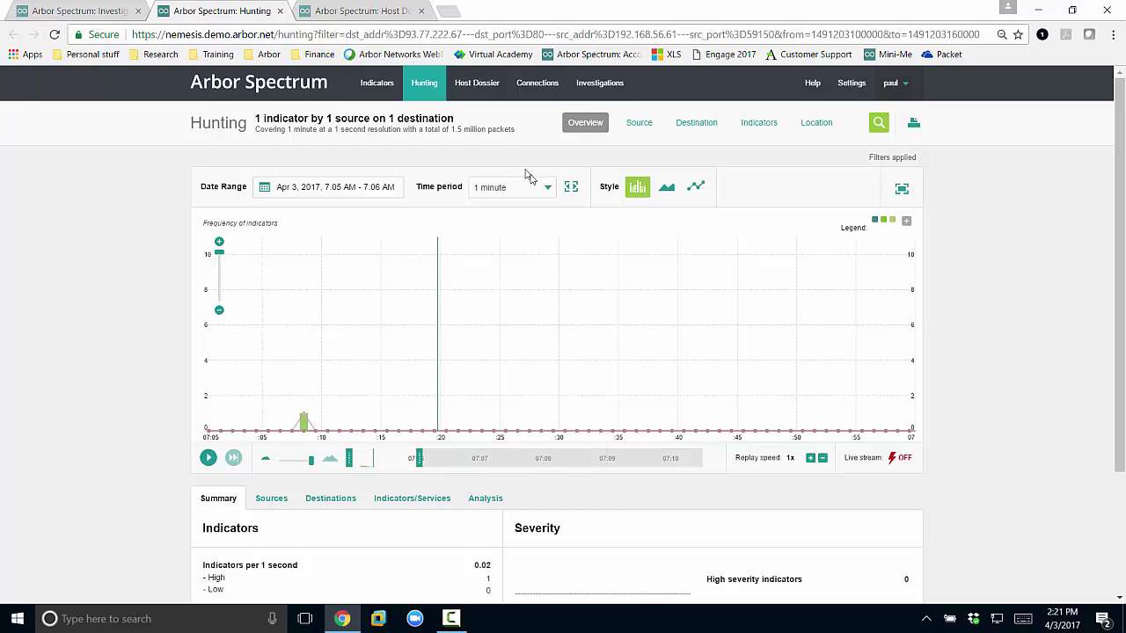
{"action": "left_click", "coordinate": [570, 188]}
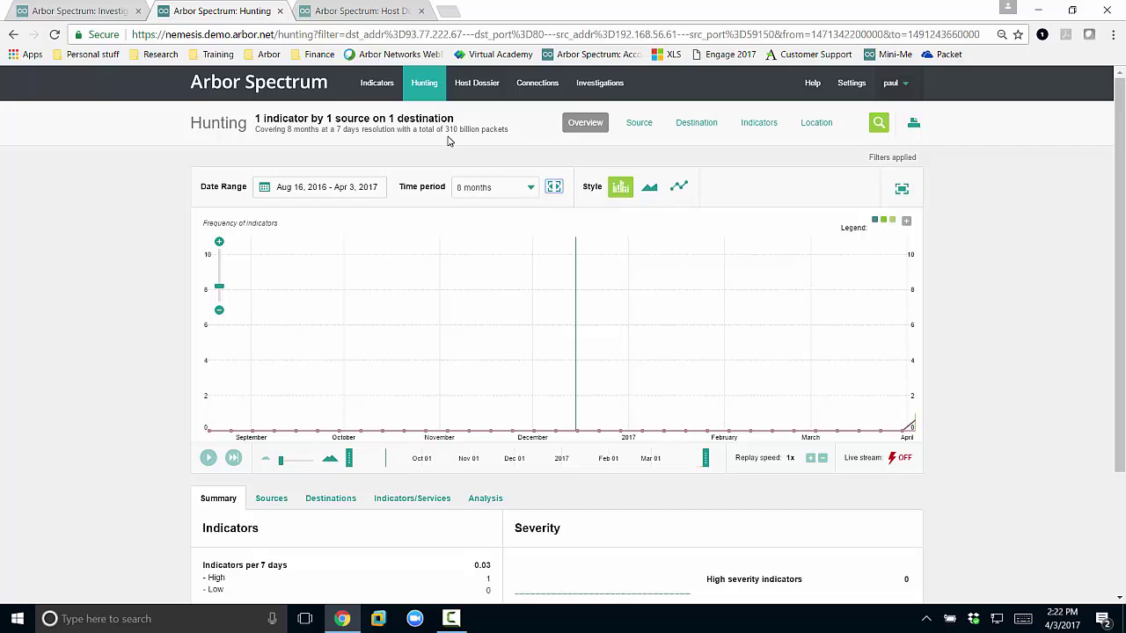
{"action": "left_click", "coordinate": [879, 125]}
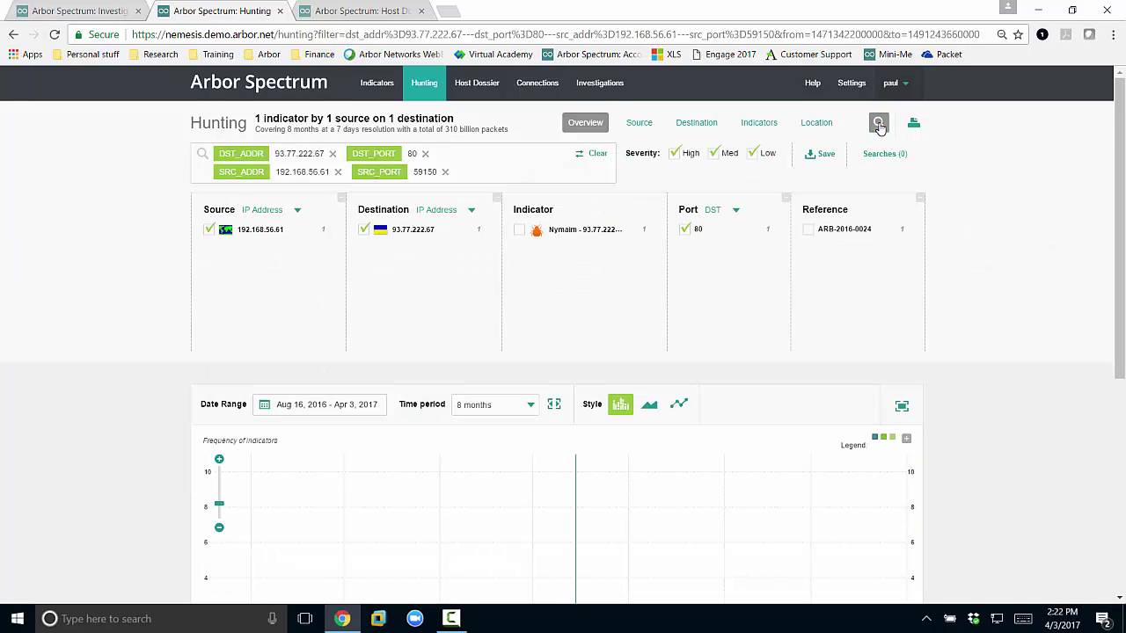
{"action": "left_click", "coordinate": [426, 156]}
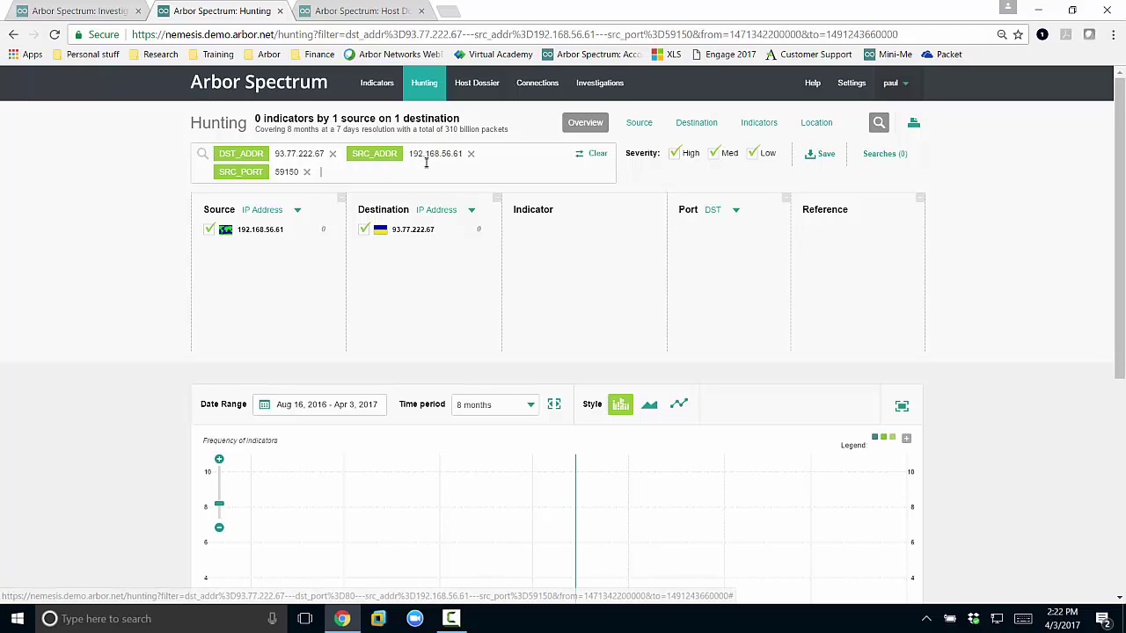
{"action": "left_click", "coordinate": [307, 172]}
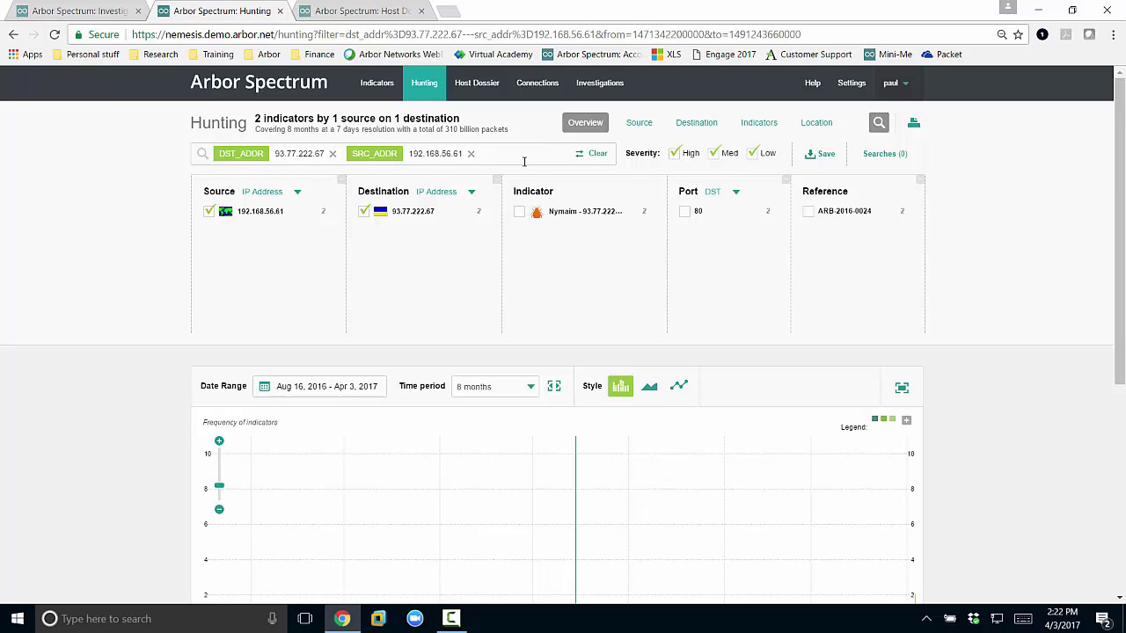
Look up "zeus" among the hunting filter suggestions without applying any of them.
{"action": "type", "text": "zeus"}
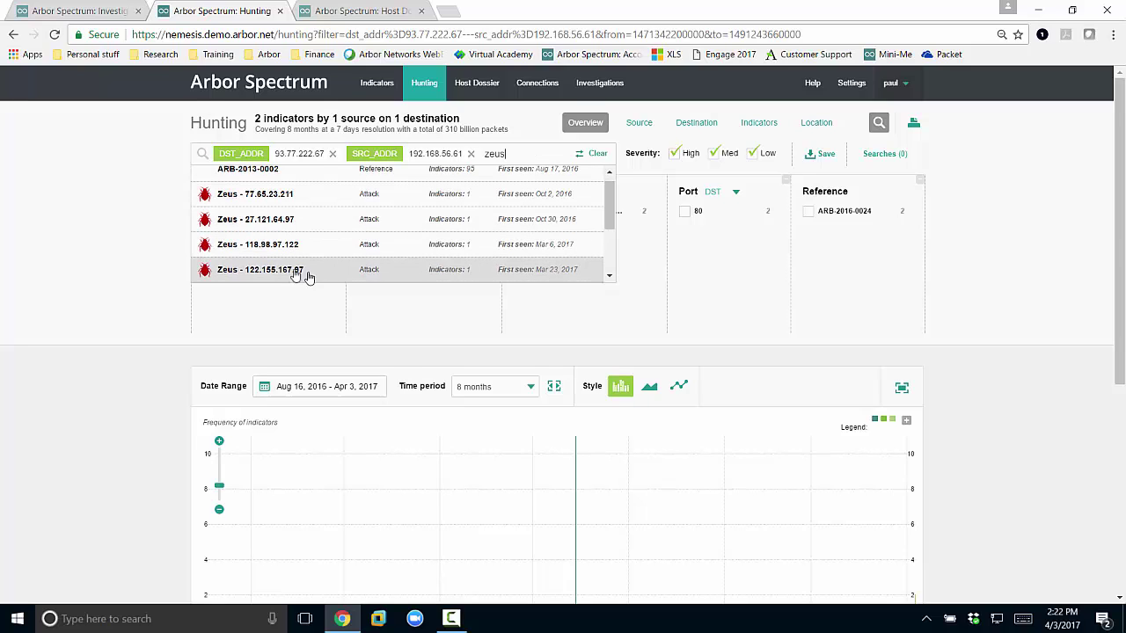
{"action": "left_click", "coordinate": [121, 213]}
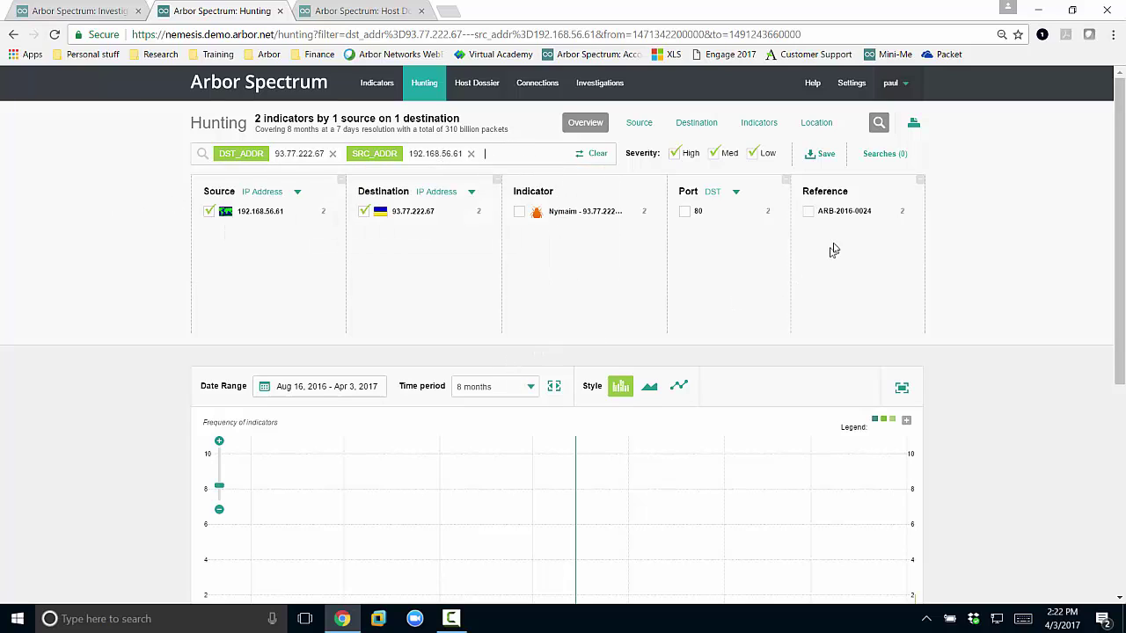
Examine the reference and destination details, view the destination by country, and switch it back to IP address.
{"action": "mouse_move", "coordinate": [846, 208]}
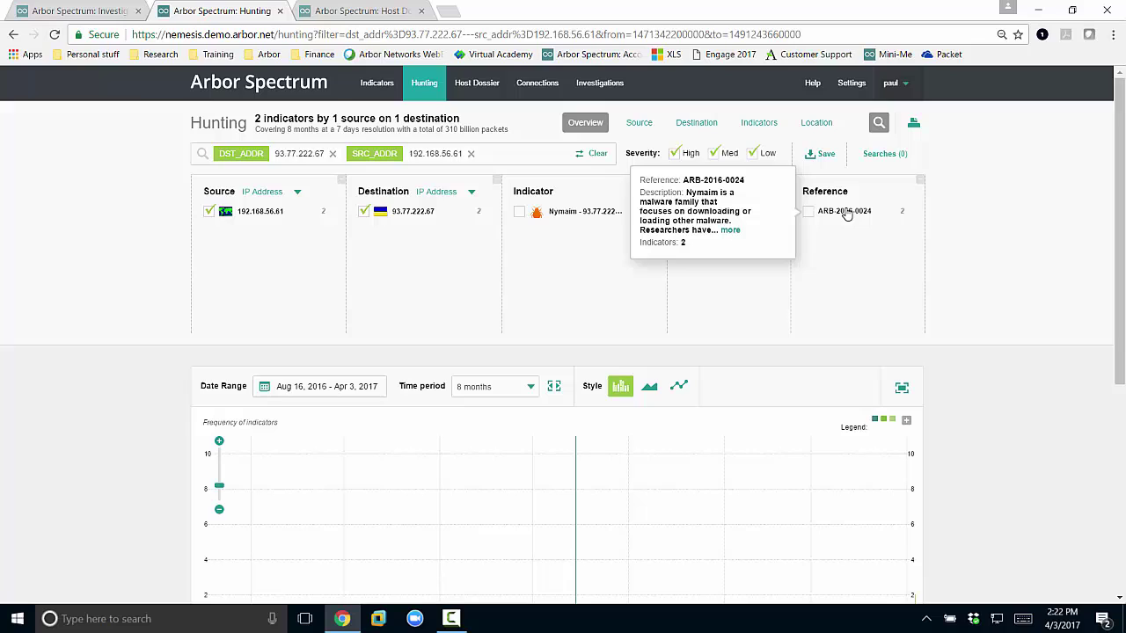
{"action": "mouse_move", "coordinate": [427, 218]}
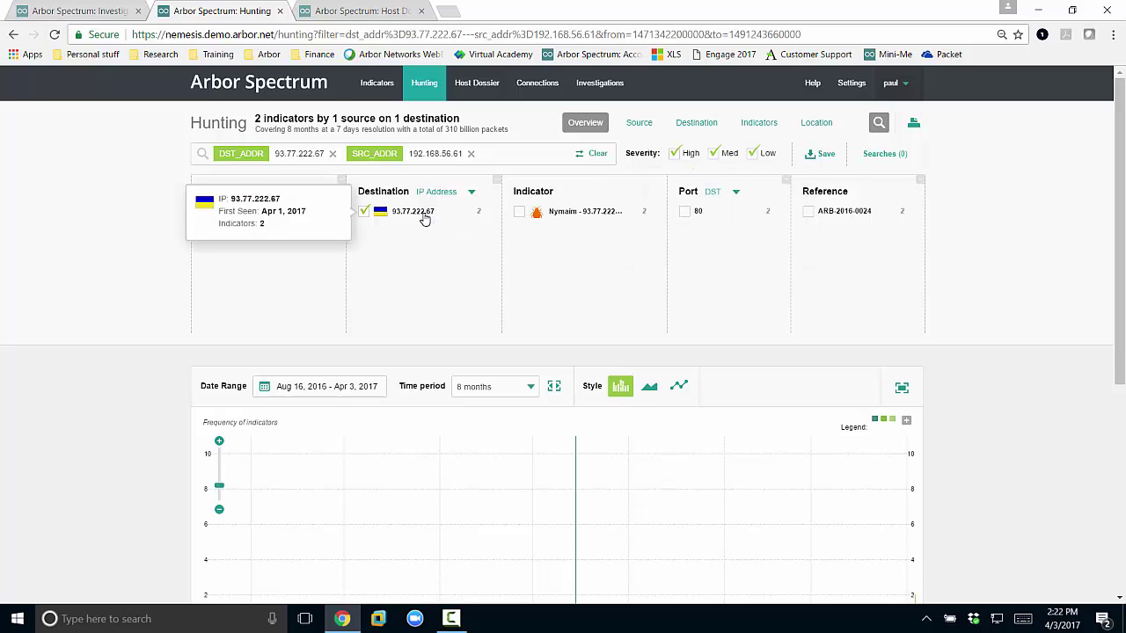
{"action": "left_click", "coordinate": [472, 194]}
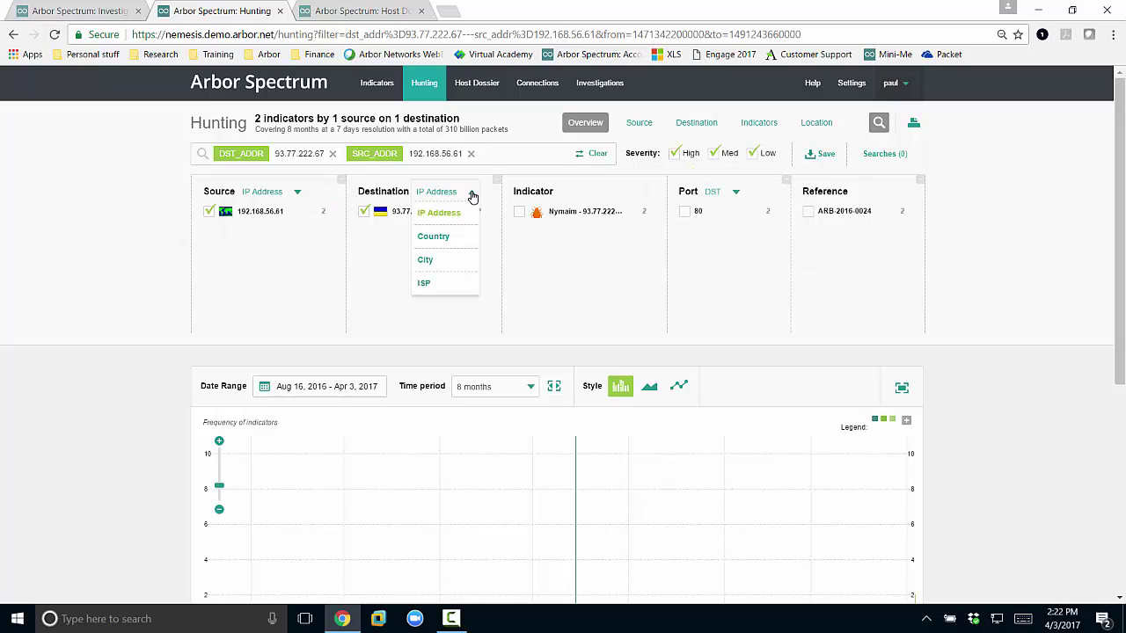
{"action": "left_click", "coordinate": [441, 238]}
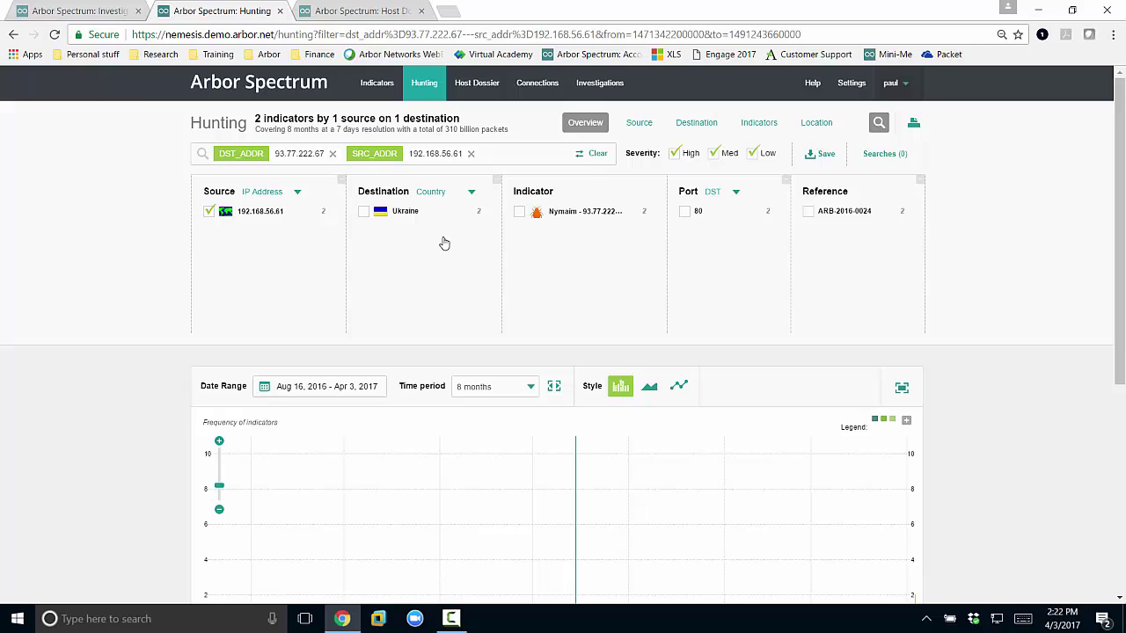
{"action": "left_click", "coordinate": [472, 192]}
{"action": "left_click", "coordinate": [443, 214]}
{"action": "mouse_move", "coordinate": [592, 221]}
Narrow the timeline to Mar 30 - Apr 3, 2017 and display the Indicators/Services listing for that period.
{"action": "left_click_drag", "start_coordinate": [1121, 345], "coordinate": [1120, 462]}
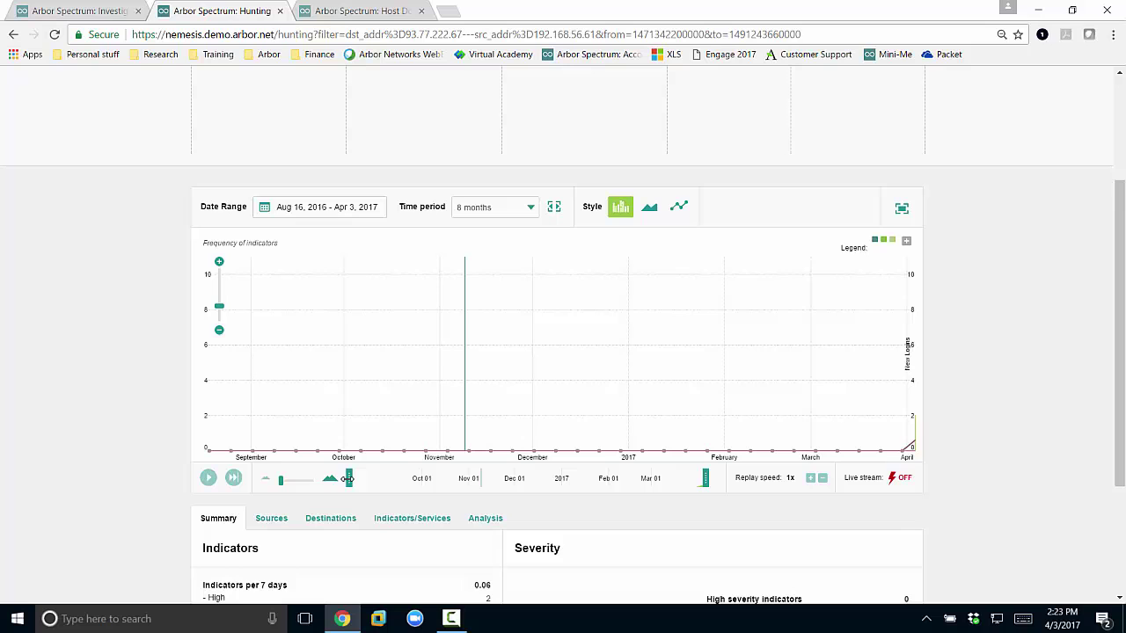
{"action": "left_click_drag", "start_coordinate": [349, 478], "coordinate": [694, 479]}
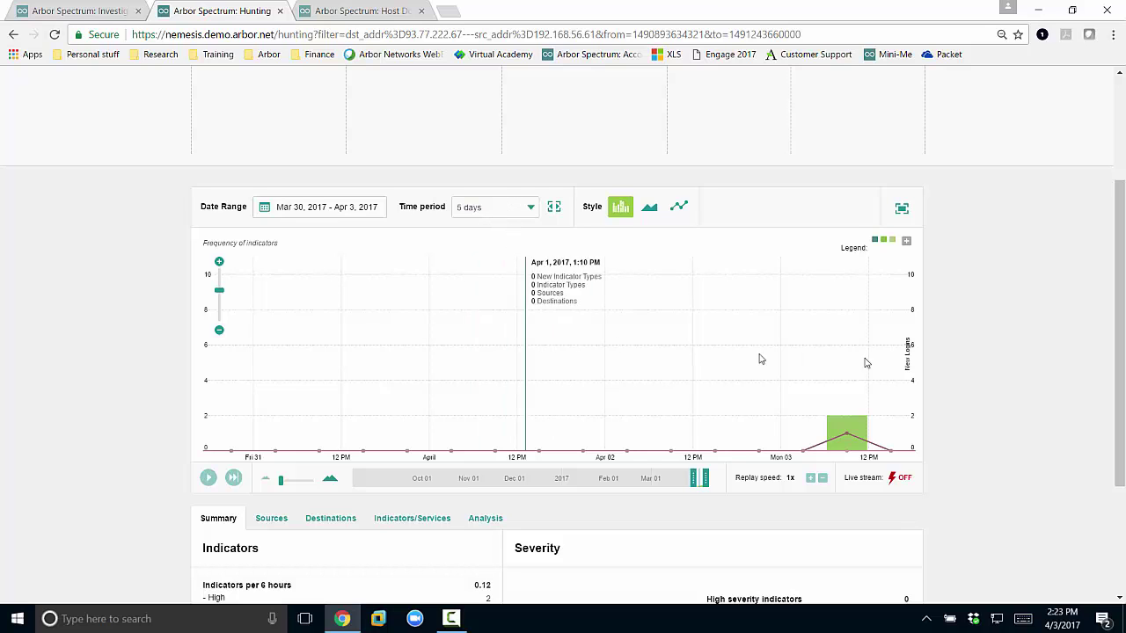
{"action": "left_click_drag", "start_coordinate": [1119, 333], "coordinate": [1099, 467]}
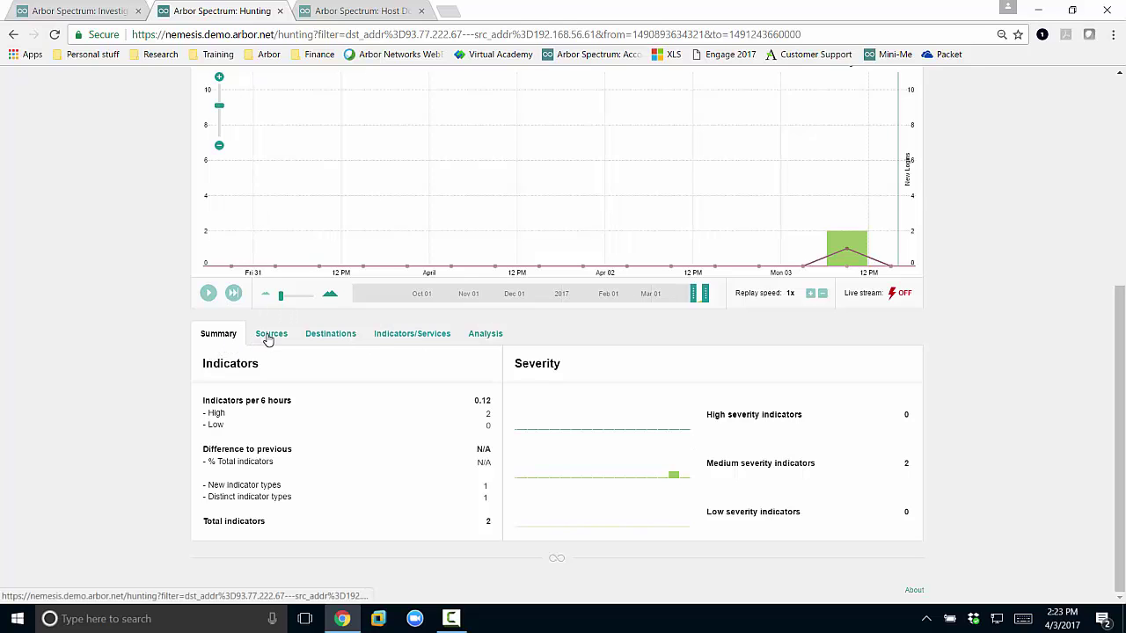
{"action": "left_click", "coordinate": [410, 337]}
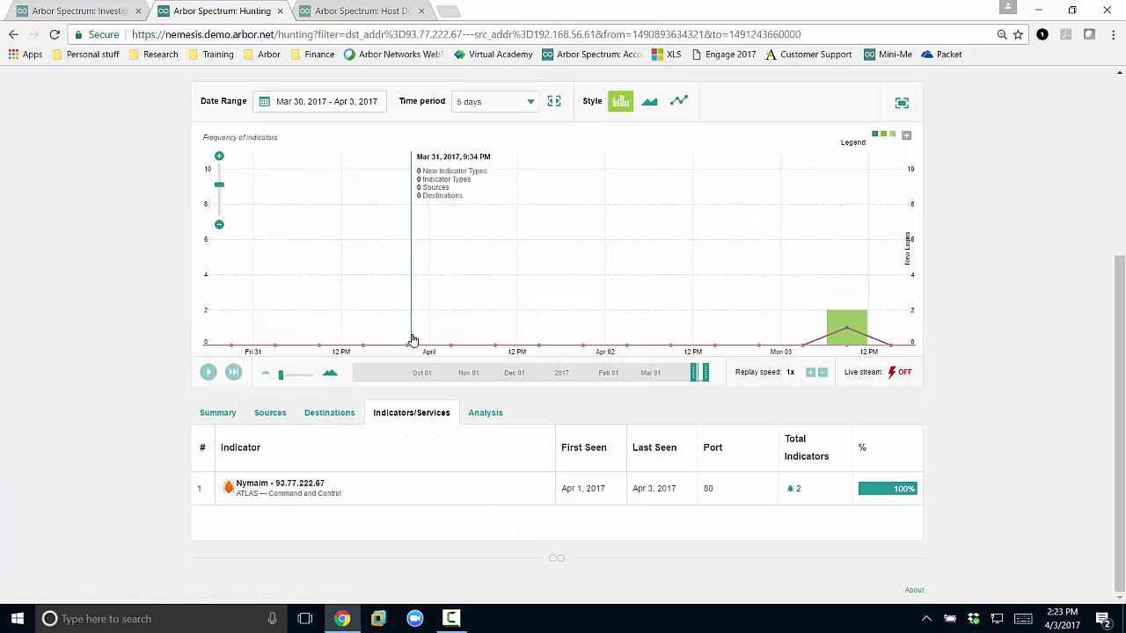
Show the analysis records and expand the Apr 3, 2017 7:05:08 AM Nymaim connection to view its packets.
{"action": "left_click", "coordinate": [489, 414]}
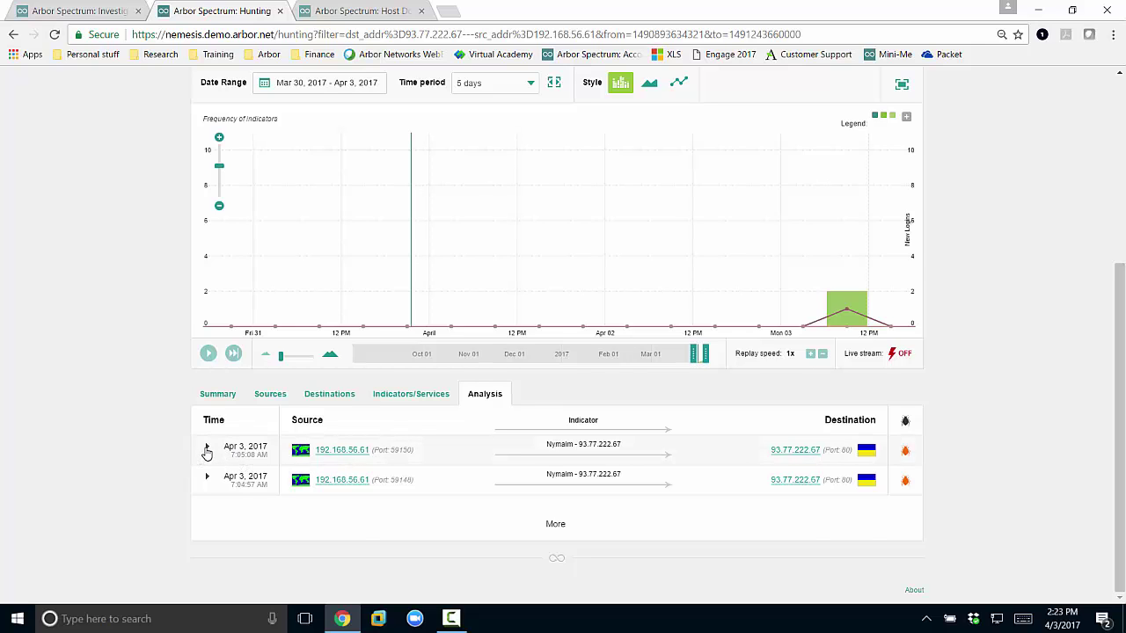
{"action": "left_click", "coordinate": [207, 452]}
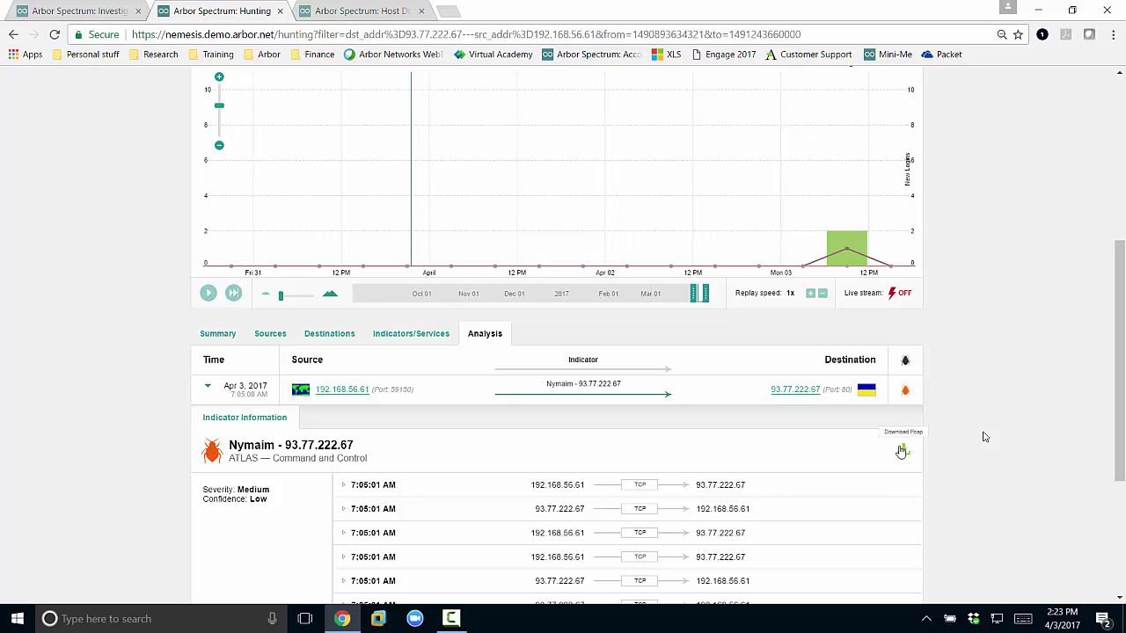
{"action": "left_click_drag", "start_coordinate": [1113, 370], "coordinate": [1112, 472]}
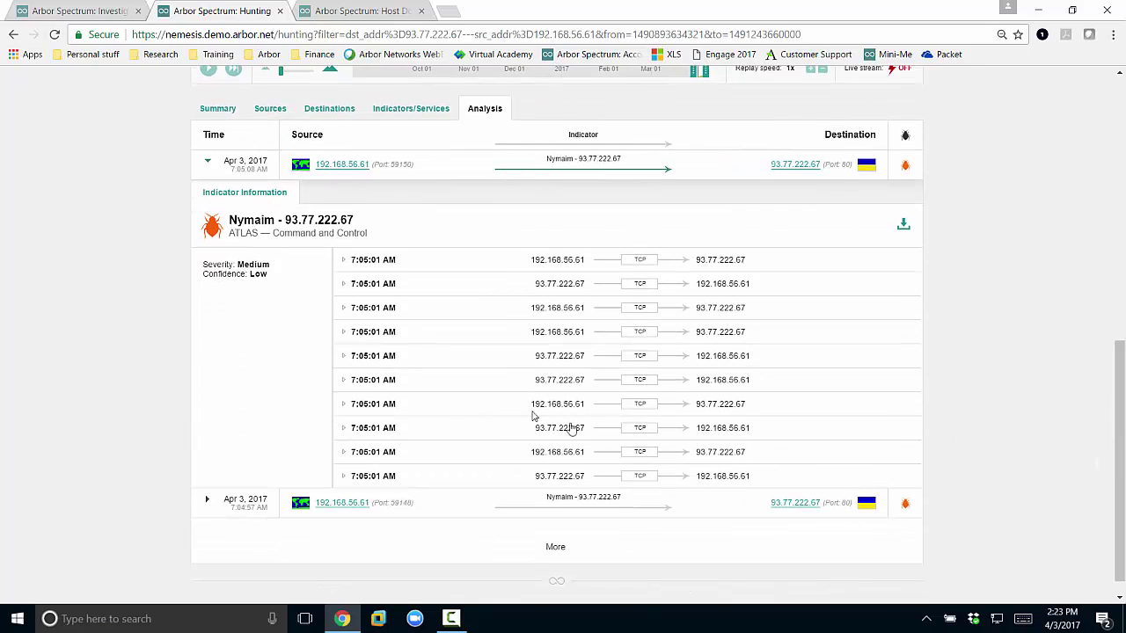
Inspect the fourth packet's HTTP layer, expanding the GET request for nymaim.exe down to its expert info.
{"action": "left_click", "coordinate": [344, 332]}
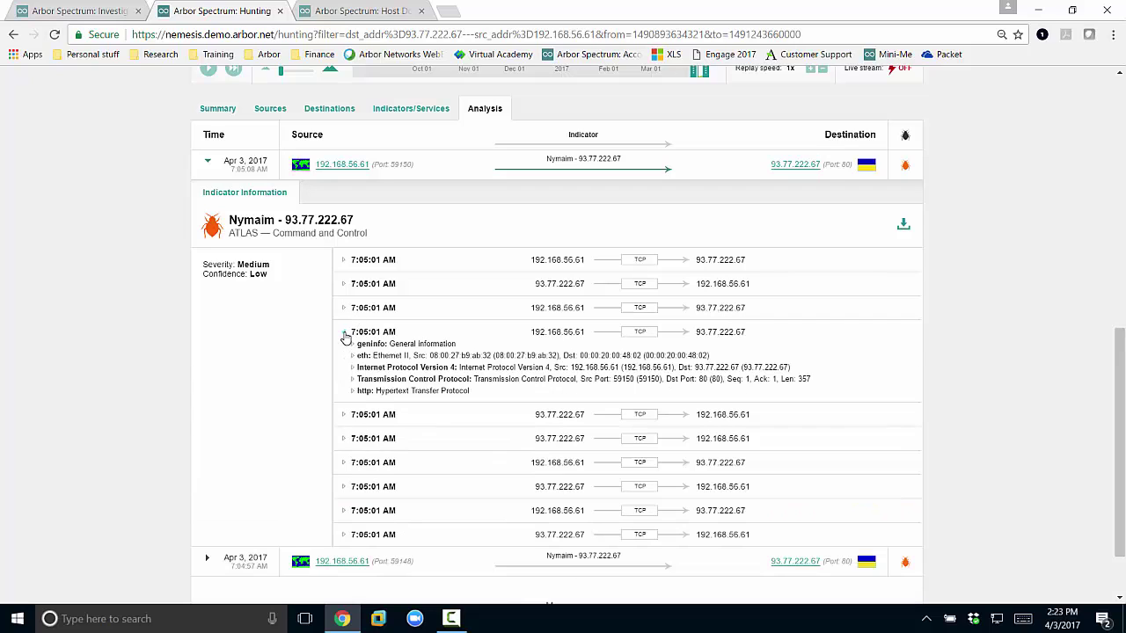
{"action": "left_click", "coordinate": [353, 390]}
{"action": "left_click", "coordinate": [369, 405]}
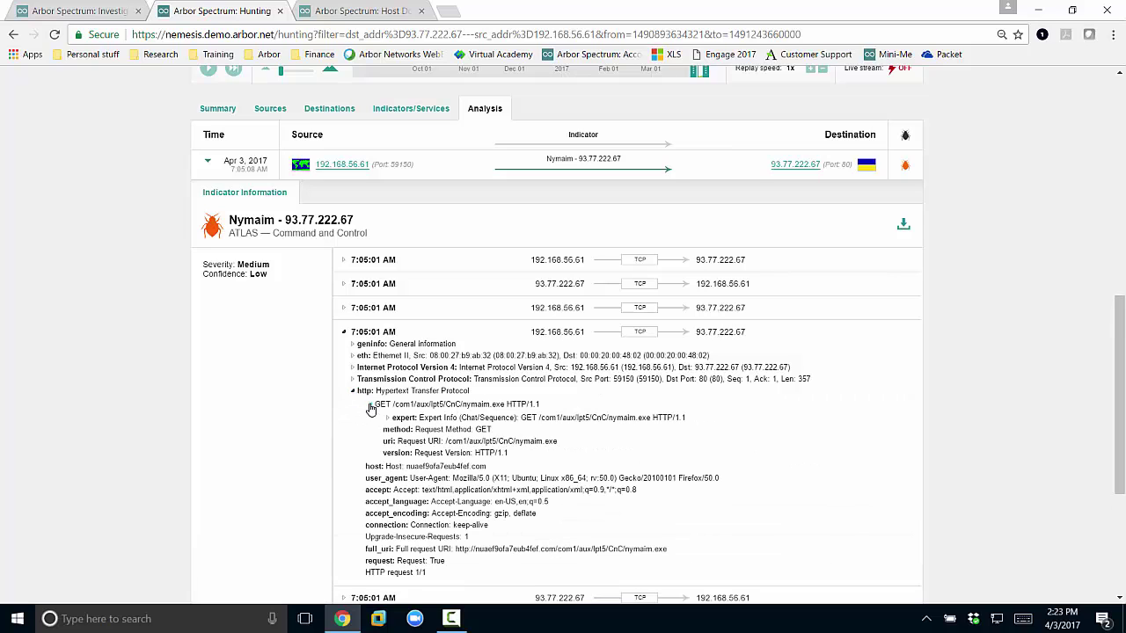
{"action": "left_click", "coordinate": [388, 419]}
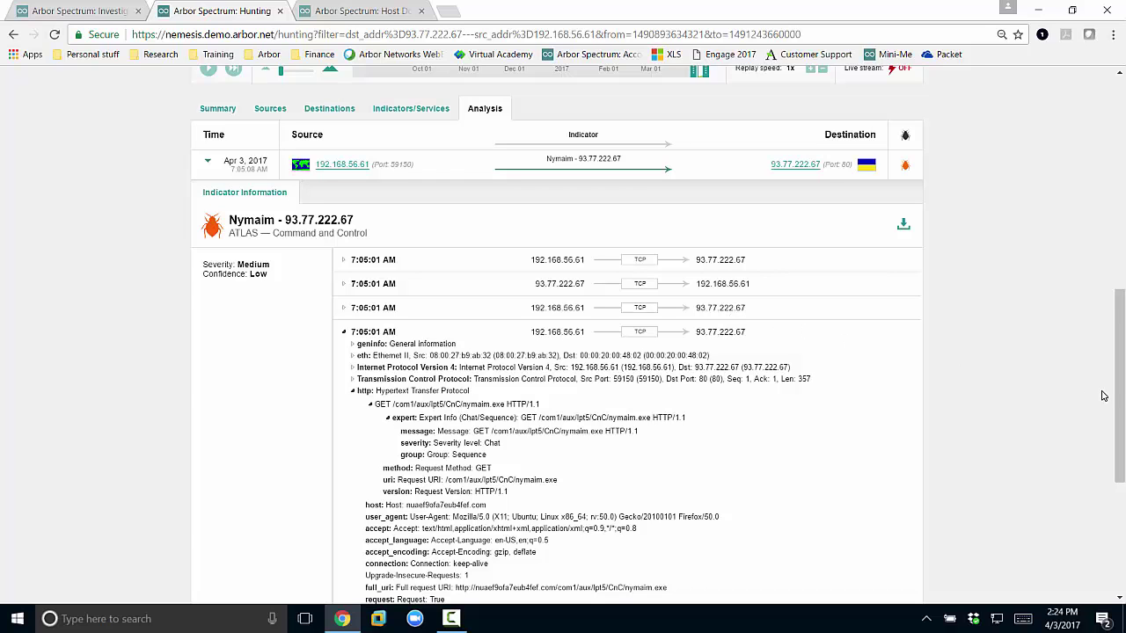
Add the host dossier of 192.168.56.61 as a clue to the Nymaim investigation with the description "host dossier".
{"action": "left_click_drag", "start_coordinate": [1121, 380], "coordinate": [1109, 126]}
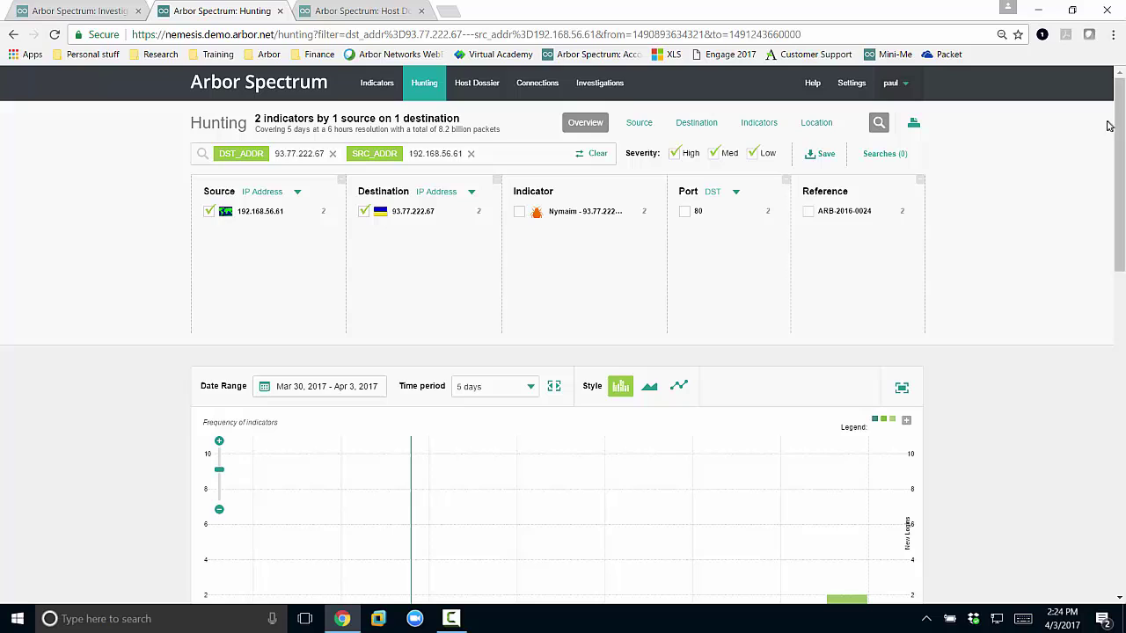
{"action": "left_click", "coordinate": [358, 12]}
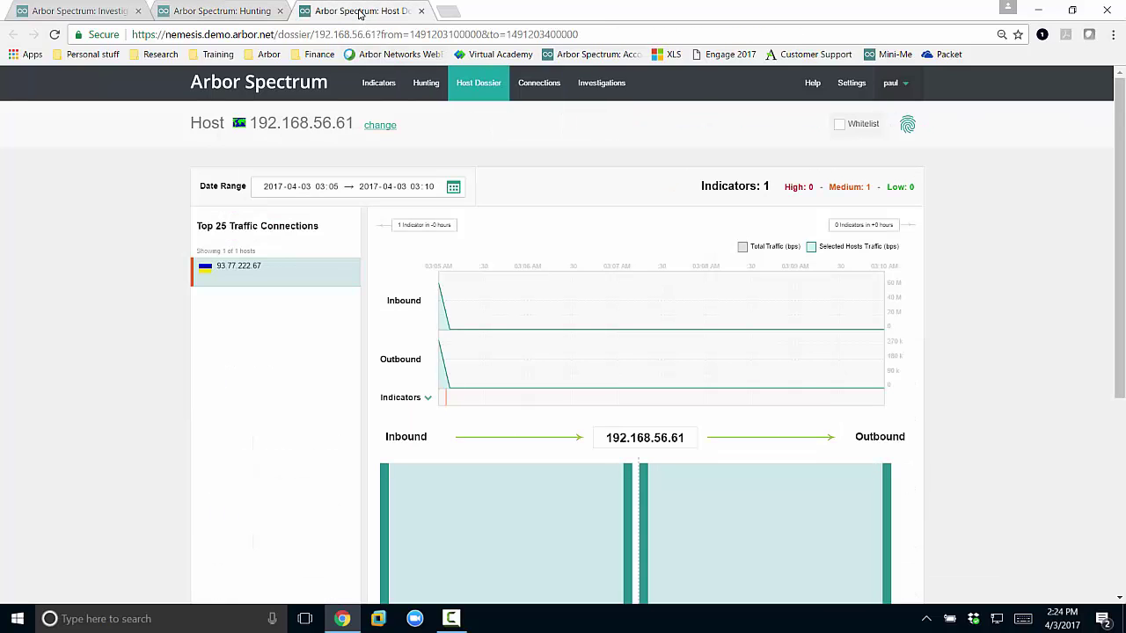
{"action": "left_click", "coordinate": [910, 128]}
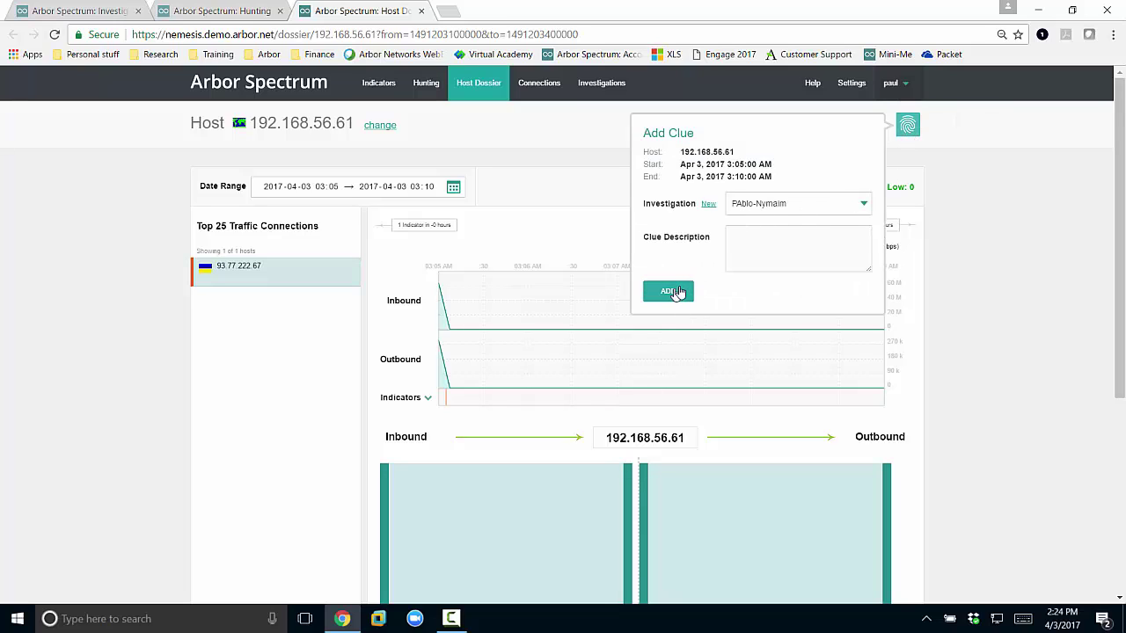
{"action": "left_click", "coordinate": [753, 252]}
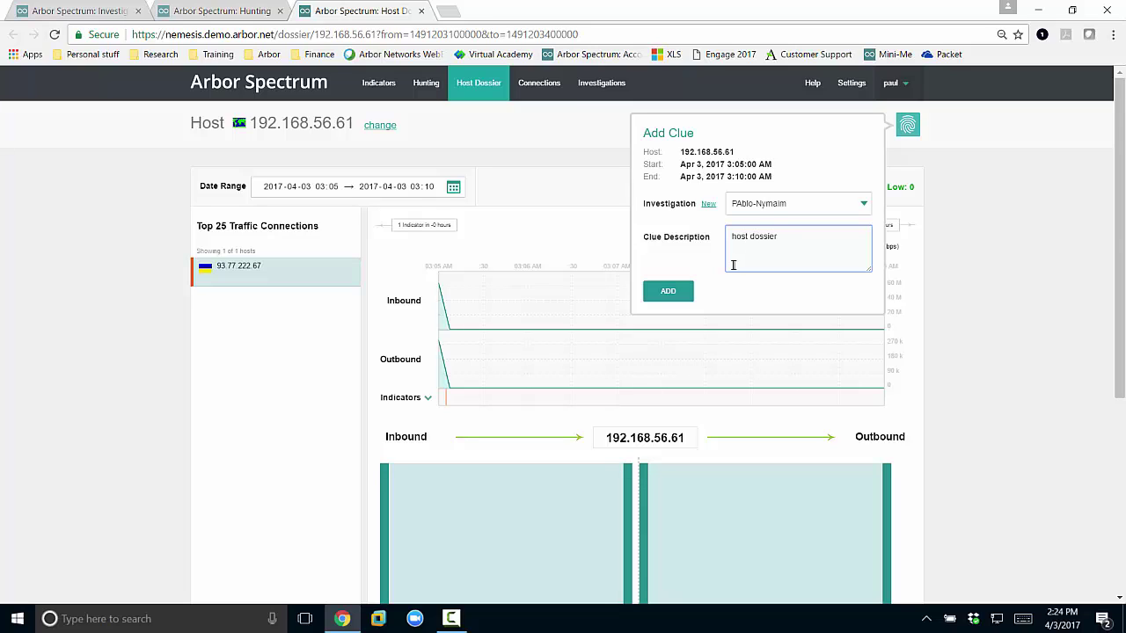
{"action": "left_click", "coordinate": [678, 290]}
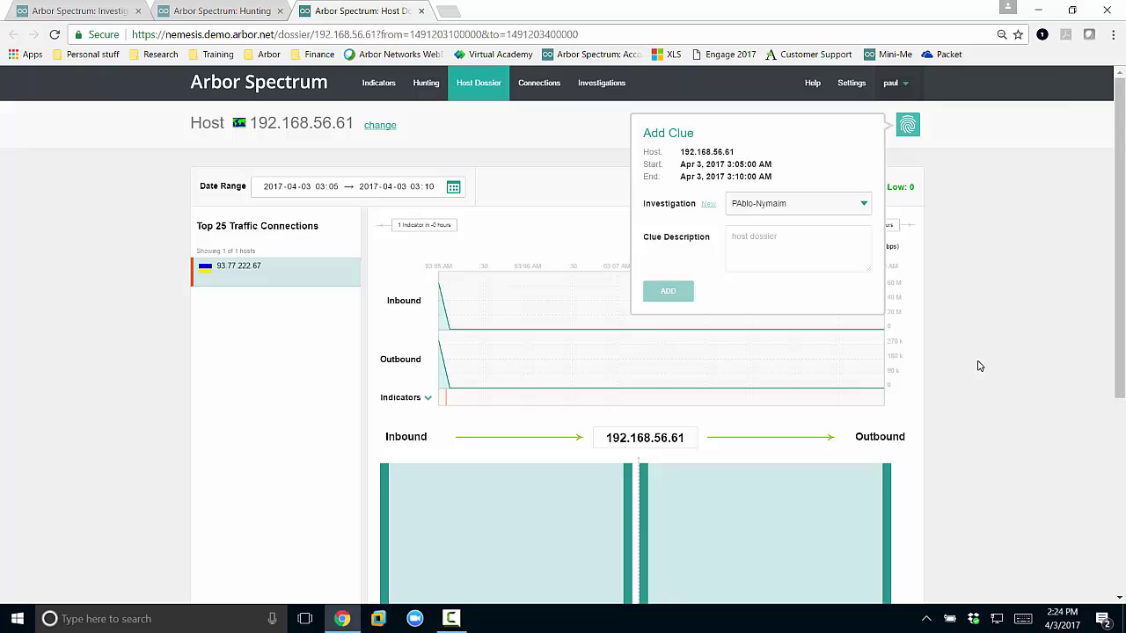
Set the host dossier's date range to the last 28 days and expand the indicators beneath the traffic graphs.
{"action": "left_click", "coordinate": [454, 188]}
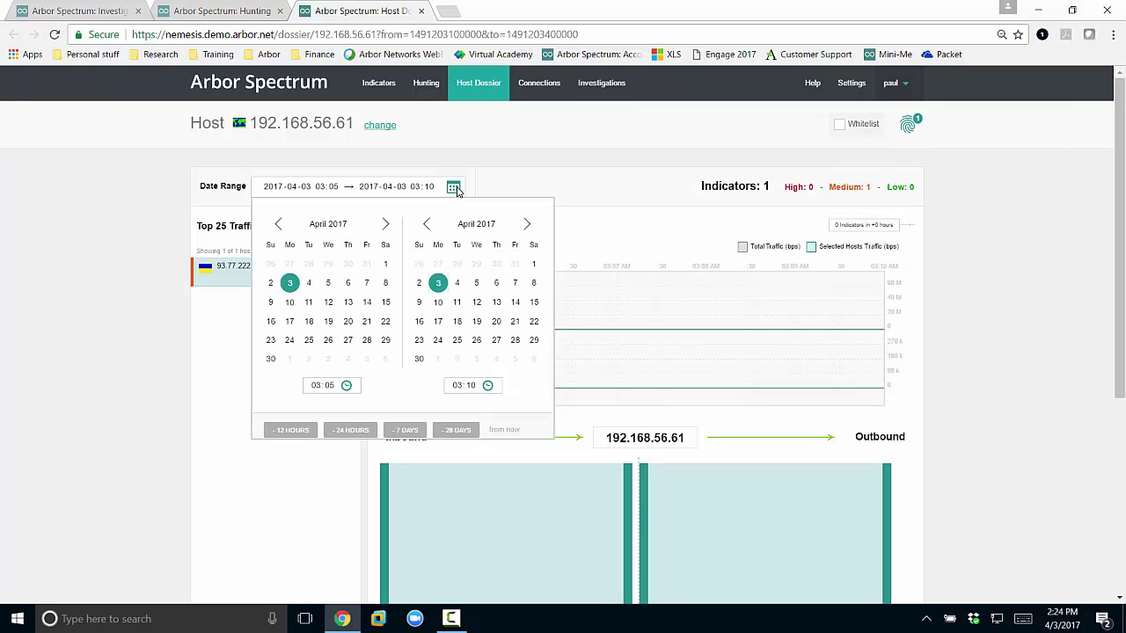
{"action": "left_click", "coordinate": [456, 430]}
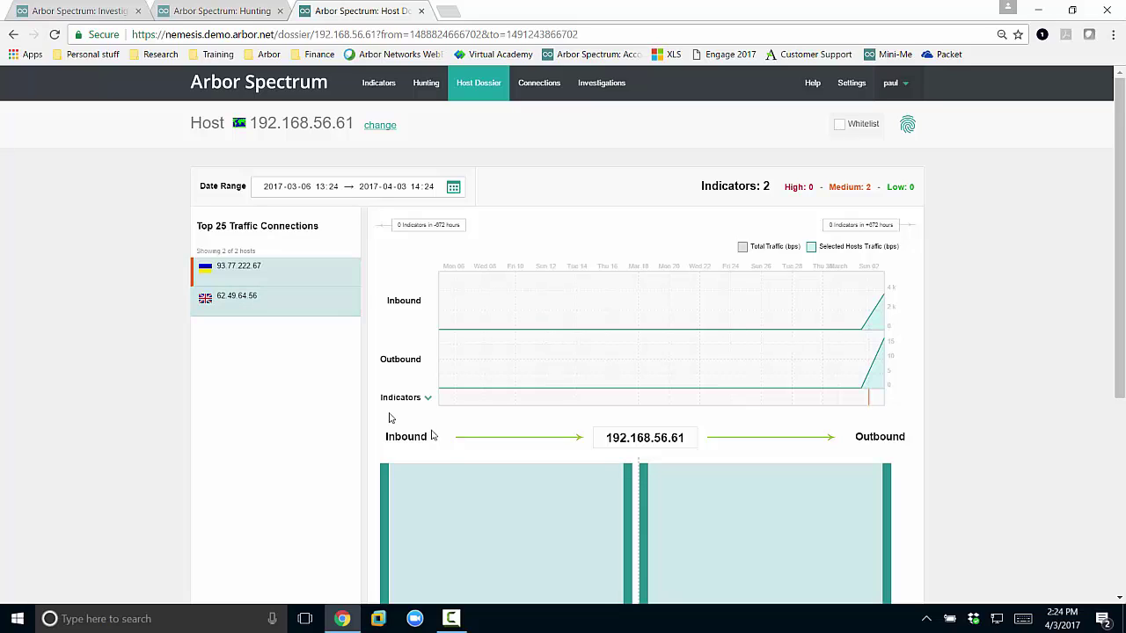
{"action": "left_click", "coordinate": [428, 399]}
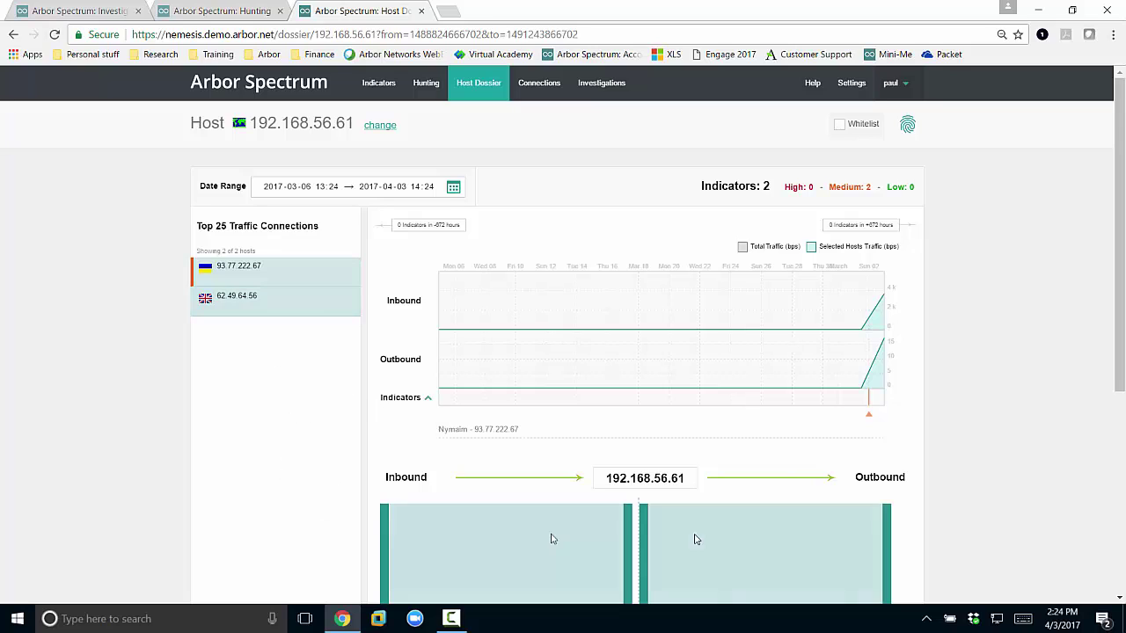
Open the connections query for outbound host 62.49.64.56 in a new browser tab and switch to it.
{"action": "left_click_drag", "start_coordinate": [1117, 341], "coordinate": [1115, 594]}
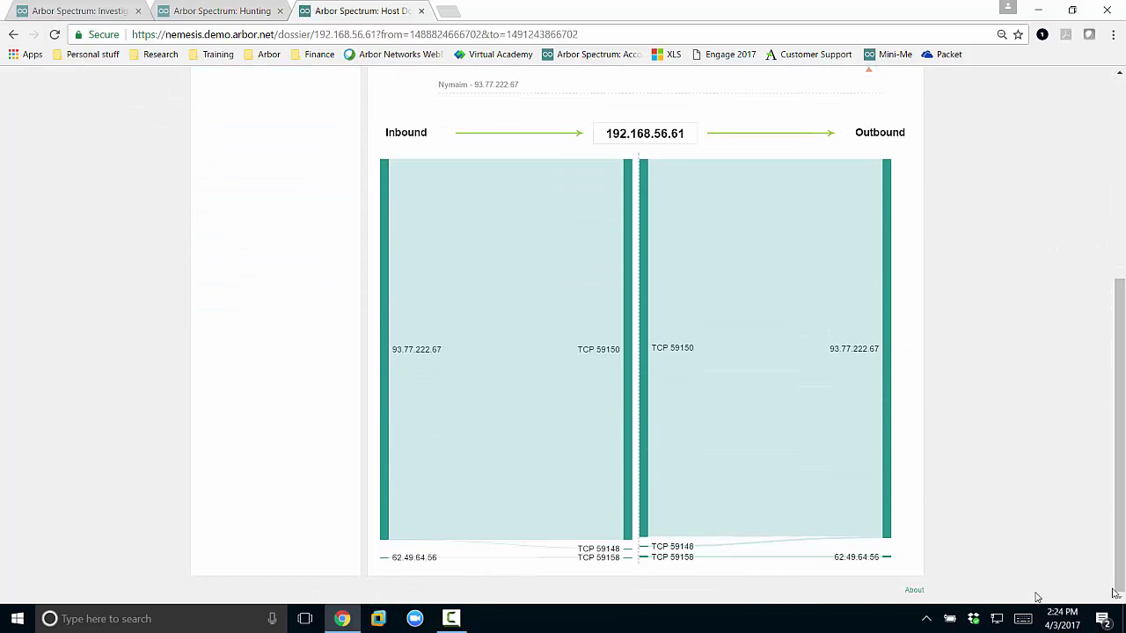
{"action": "left_click", "coordinate": [889, 560]}
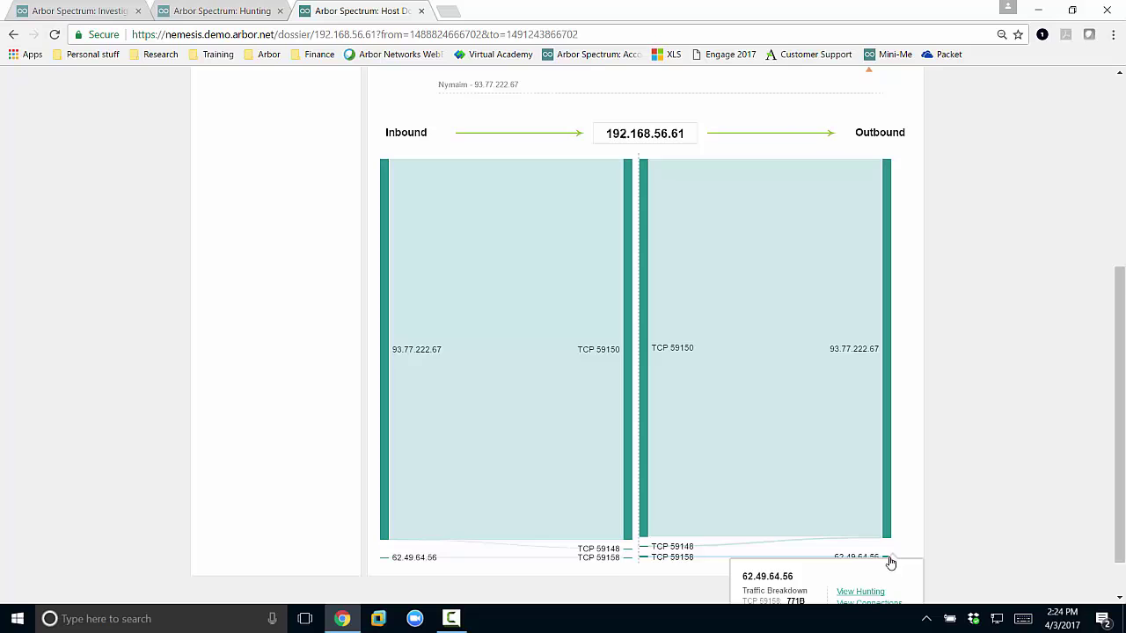
{"action": "scroll", "coordinate": [996, 547], "scroll_direction": "down", "scroll_amount": 1}
{"action": "scroll", "coordinate": [996, 548], "scroll_direction": "down", "scroll_amount": 1}
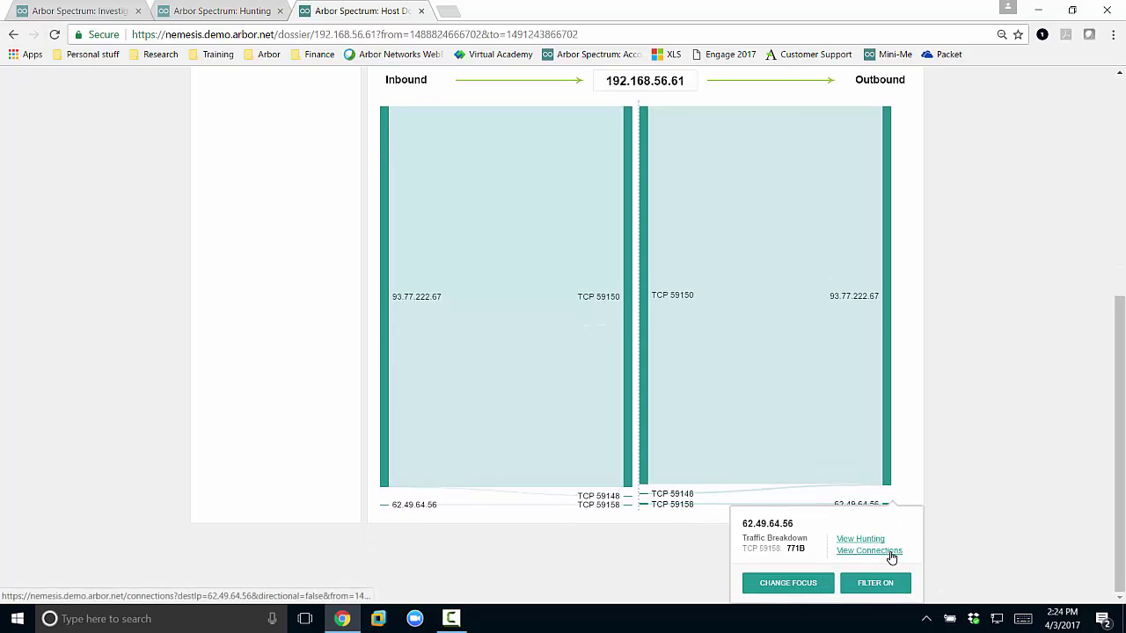
{"action": "right_click", "coordinate": [891, 554]}
{"action": "left_click", "coordinate": [959, 436]}
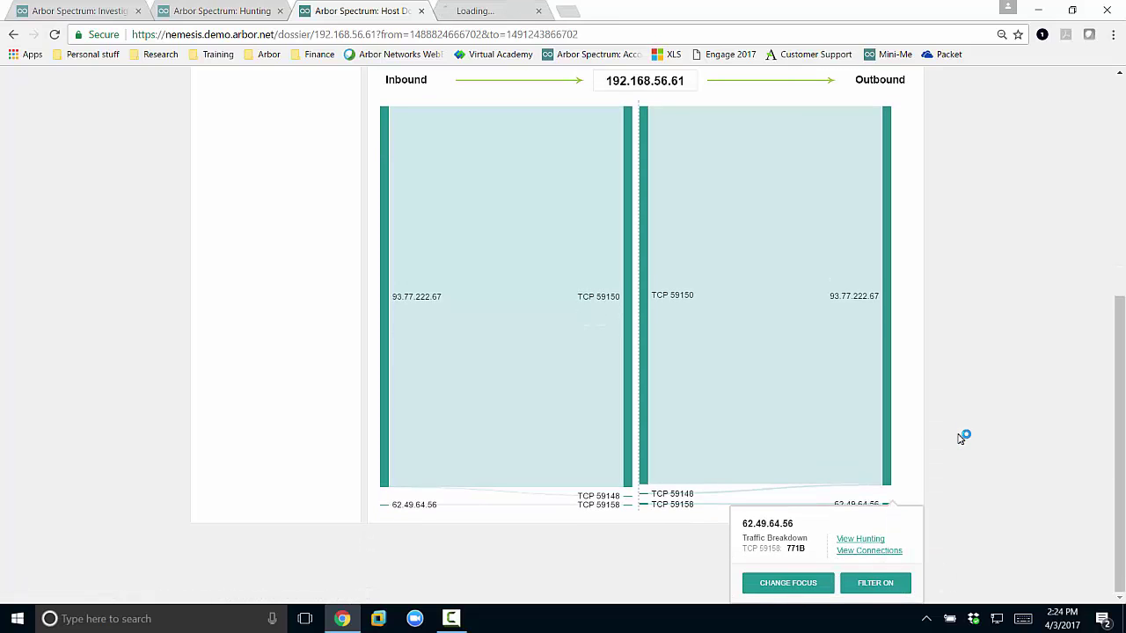
{"action": "left_click", "coordinate": [488, 11]}
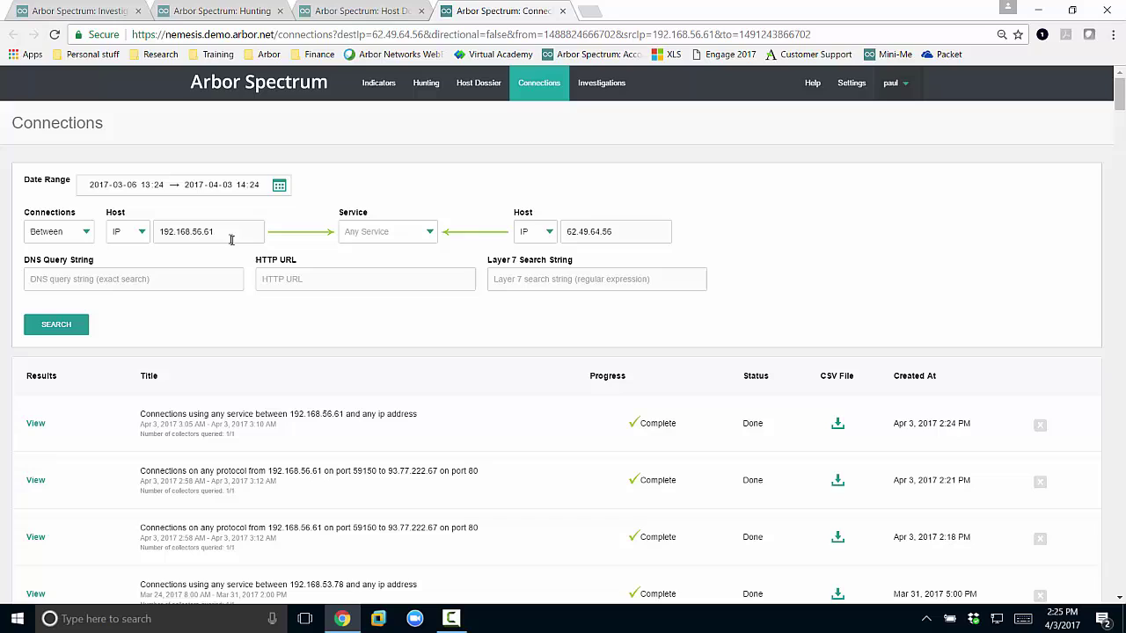
Clear the 192.168.56.61 host, search for connections between any IP address and 62.49.64.56, and view the results.
{"action": "left_click_drag", "start_coordinate": [234, 235], "coordinate": [132, 238]}
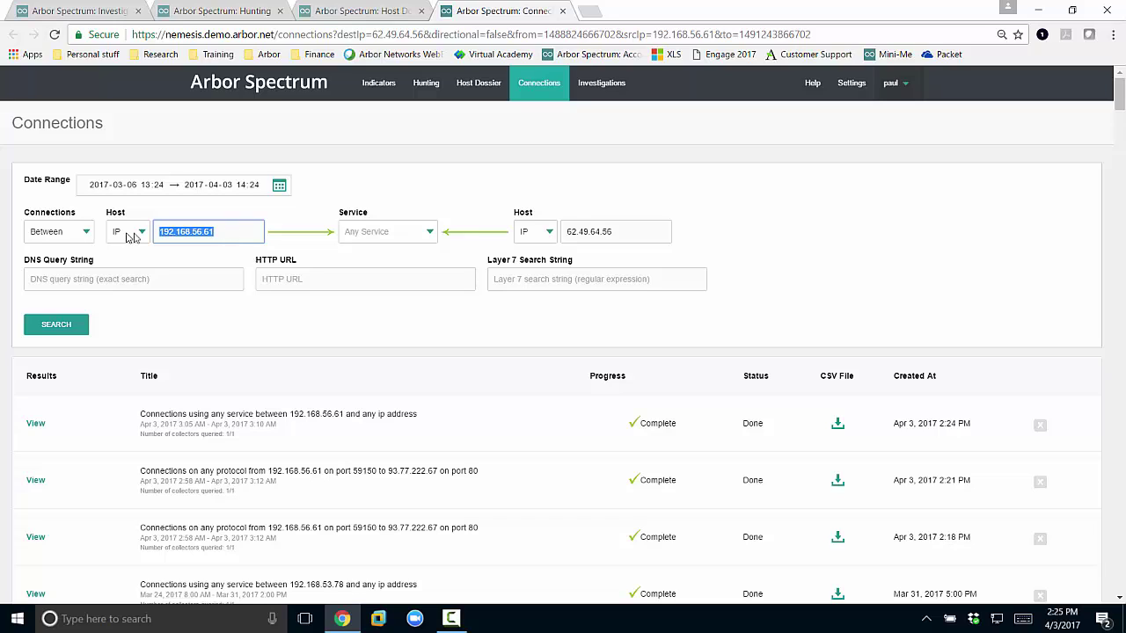
{"action": "key", "text": "BackSpace"}
{"action": "left_click", "coordinate": [56, 325]}
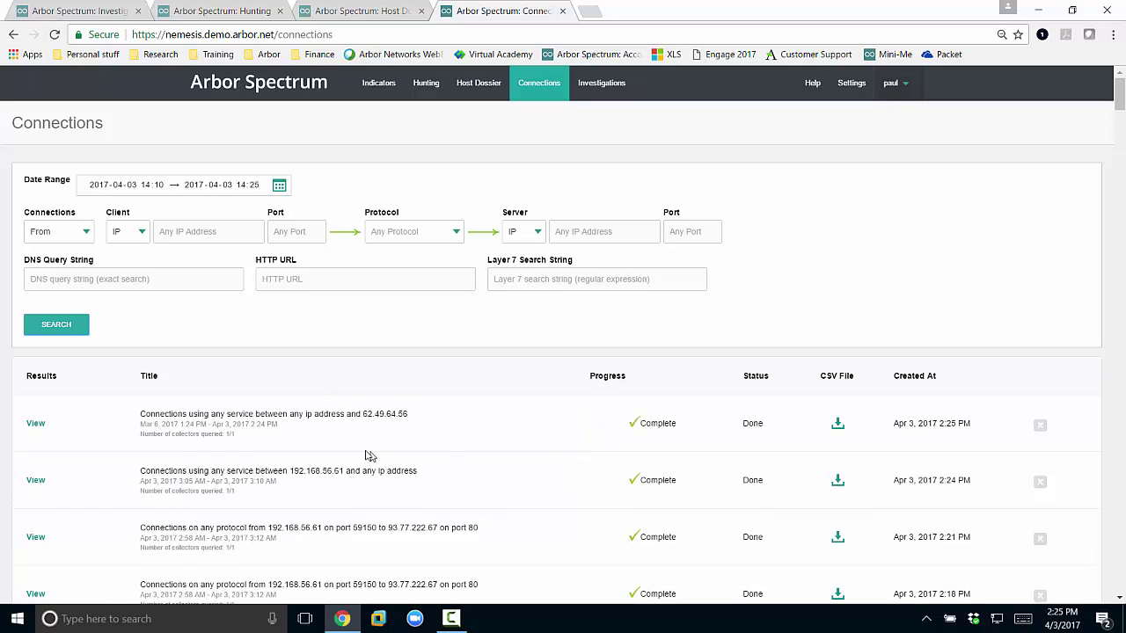
{"action": "left_click", "coordinate": [36, 425]}
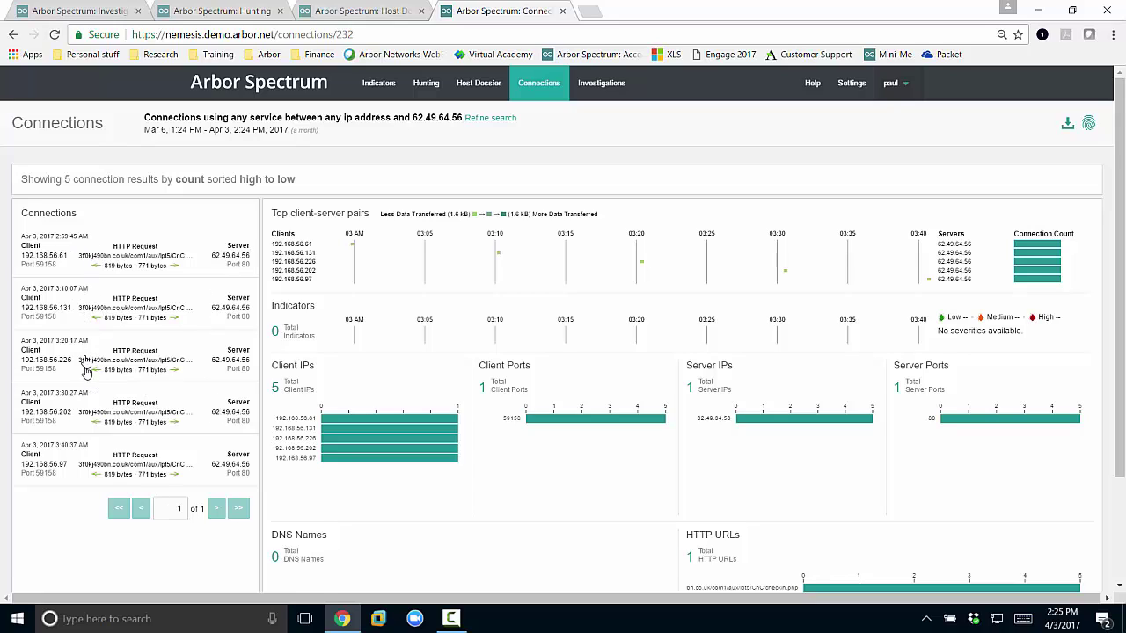
Examine the request and response headers of the connections from clients 192.168.56.61, .131, .226 and .202, then close the details.
{"action": "left_click", "coordinate": [55, 260]}
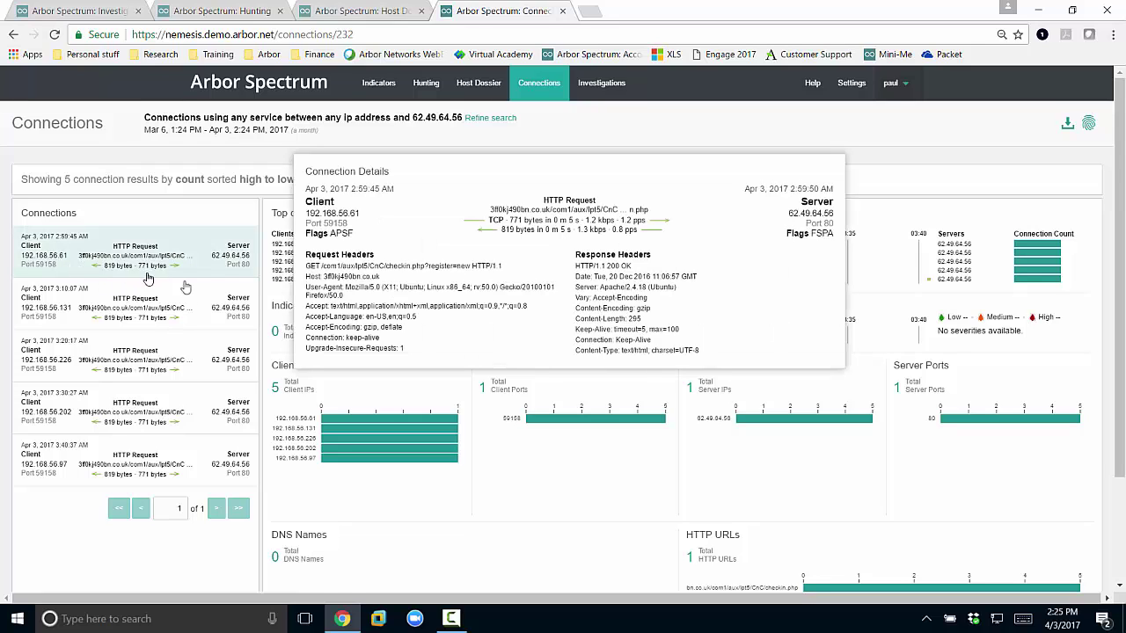
{"action": "left_click", "coordinate": [74, 307]}
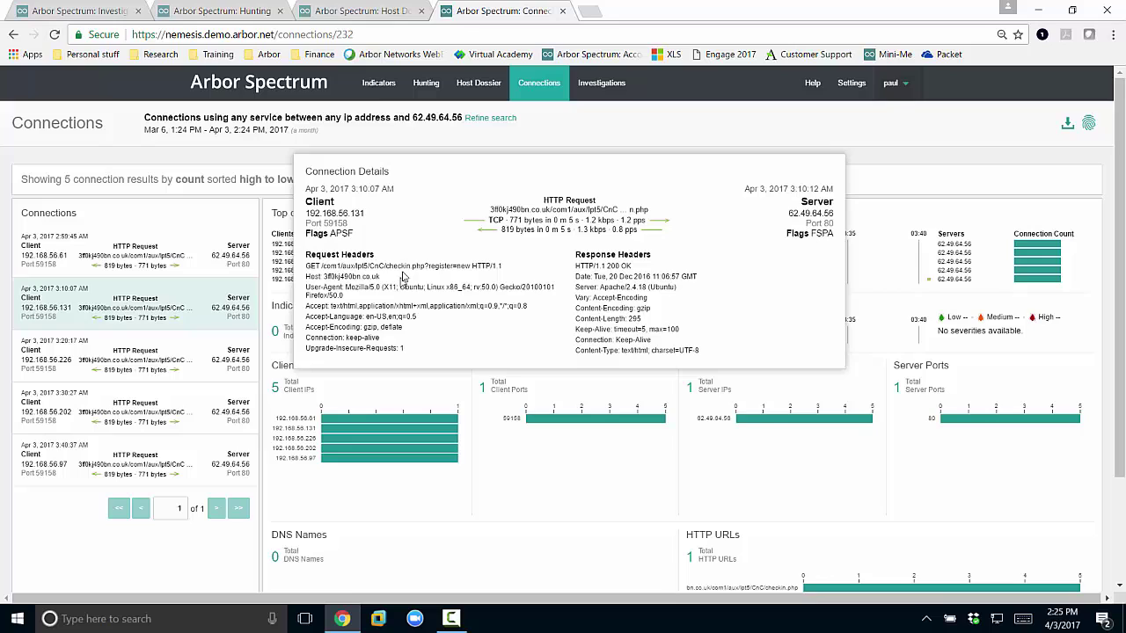
{"action": "left_click", "coordinate": [151, 268]}
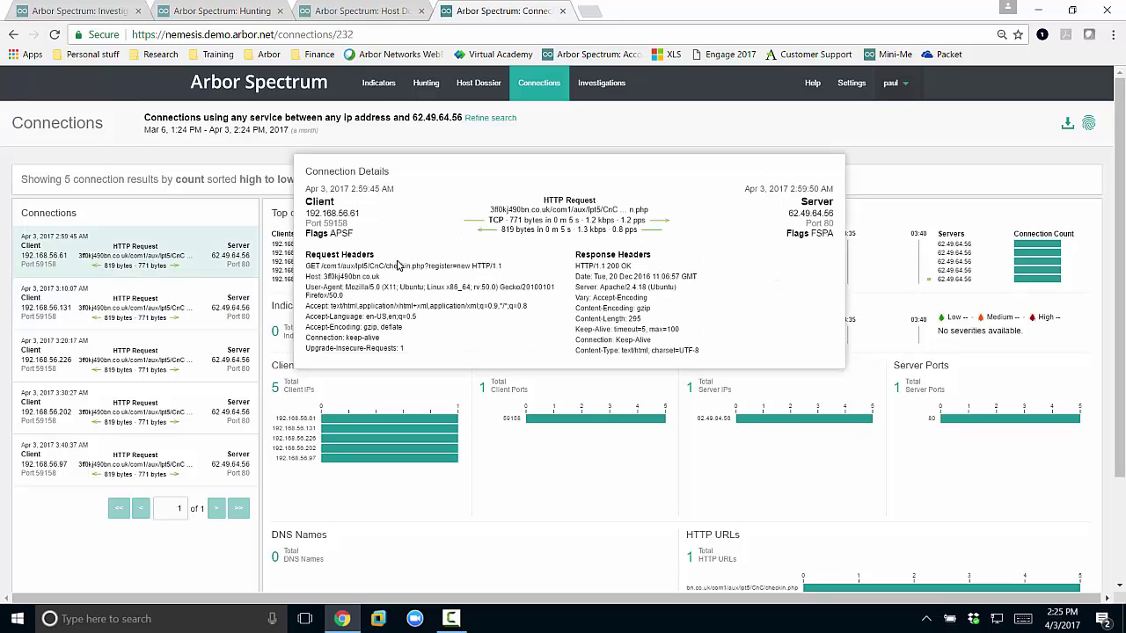
{"action": "left_click", "coordinate": [88, 370]}
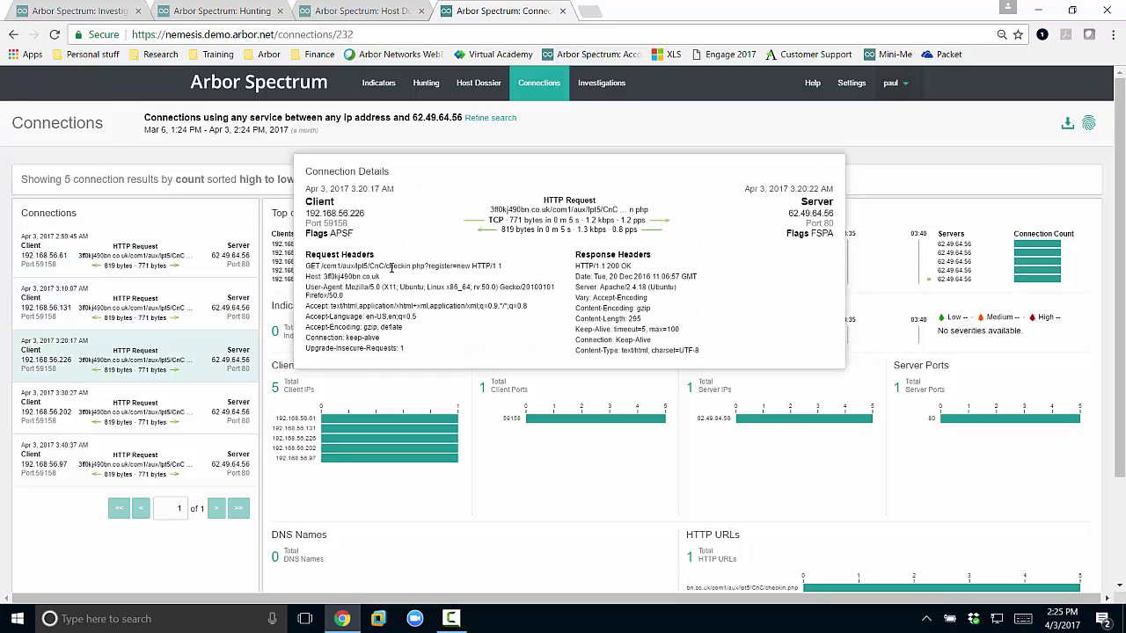
{"action": "left_click", "coordinate": [113, 400]}
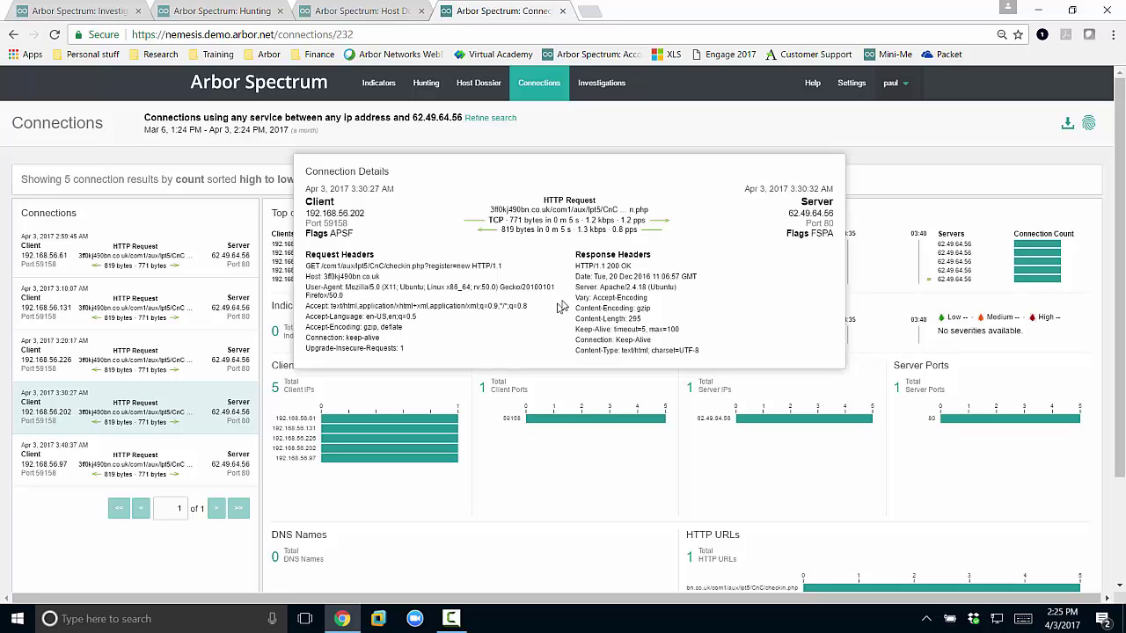
{"action": "left_click", "coordinate": [894, 134]}
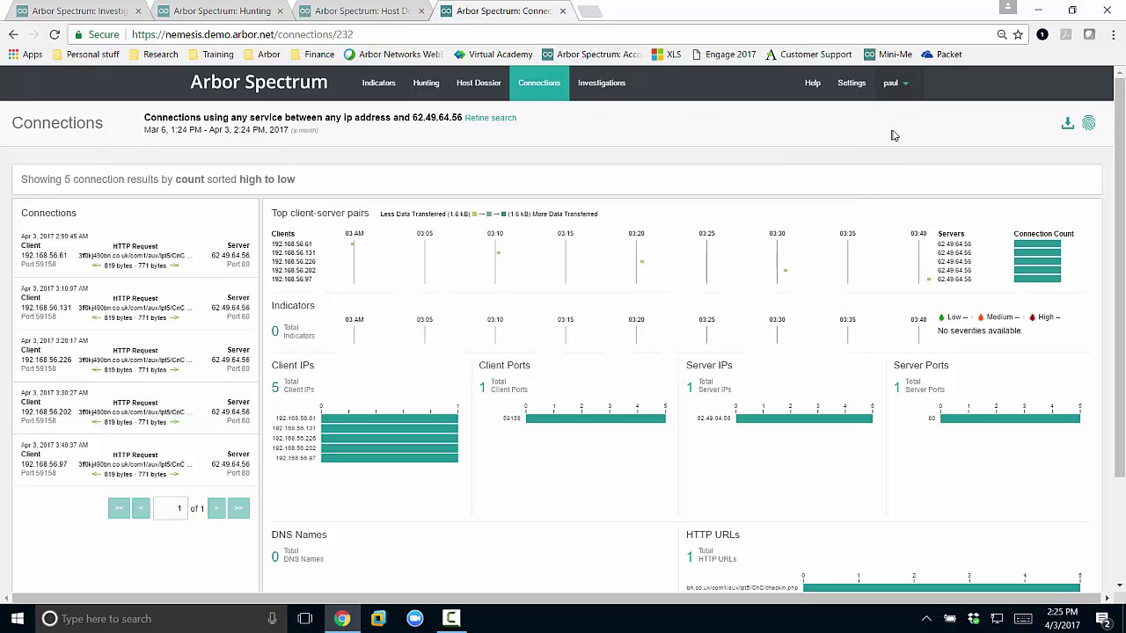
Add the 62.49.64.56 connection search as a clue to the Nymaim investigation without a description.
{"action": "left_click", "coordinate": [1089, 126]}
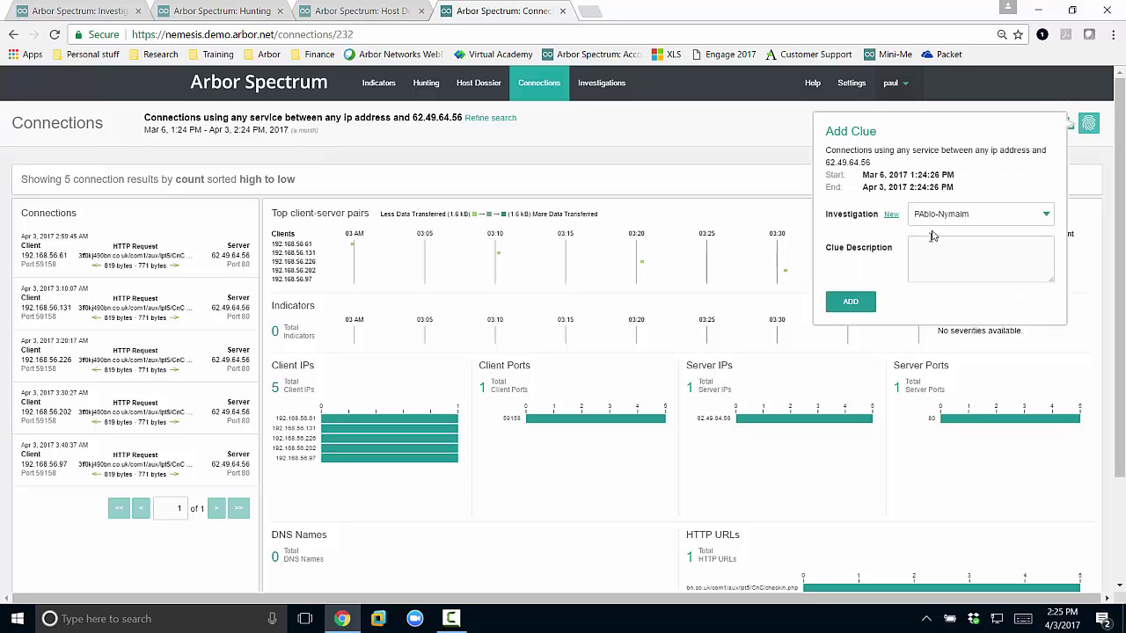
{"action": "left_click", "coordinate": [859, 304]}
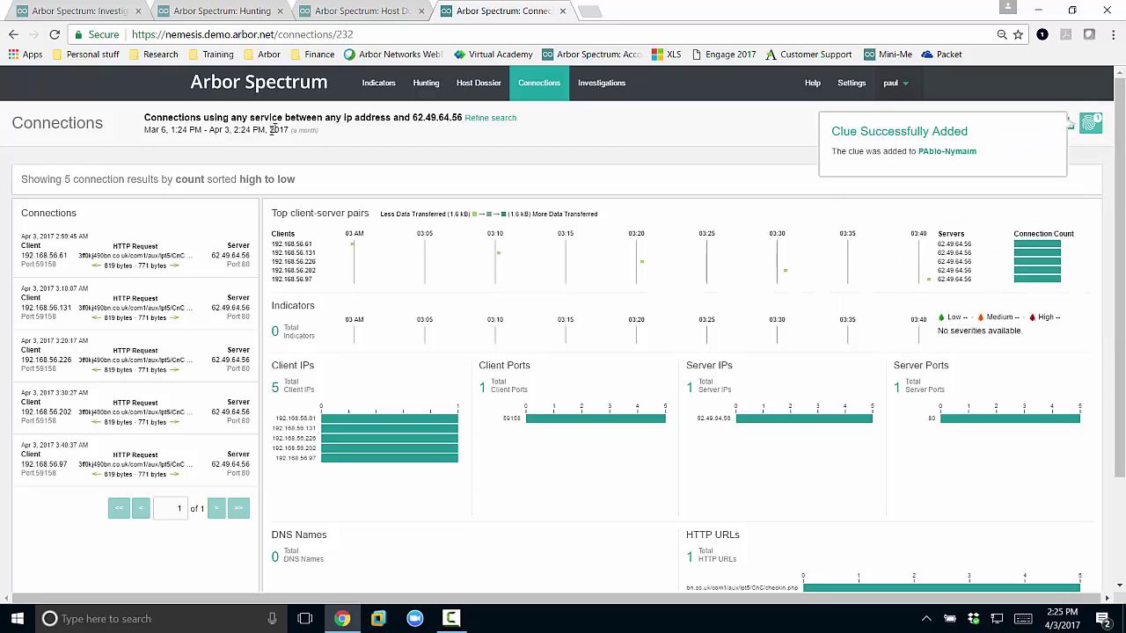
Review the traffic flows and top connections in the host dossier of 192.168.56.61, then return to the connection results.
{"action": "left_click", "coordinate": [366, 12]}
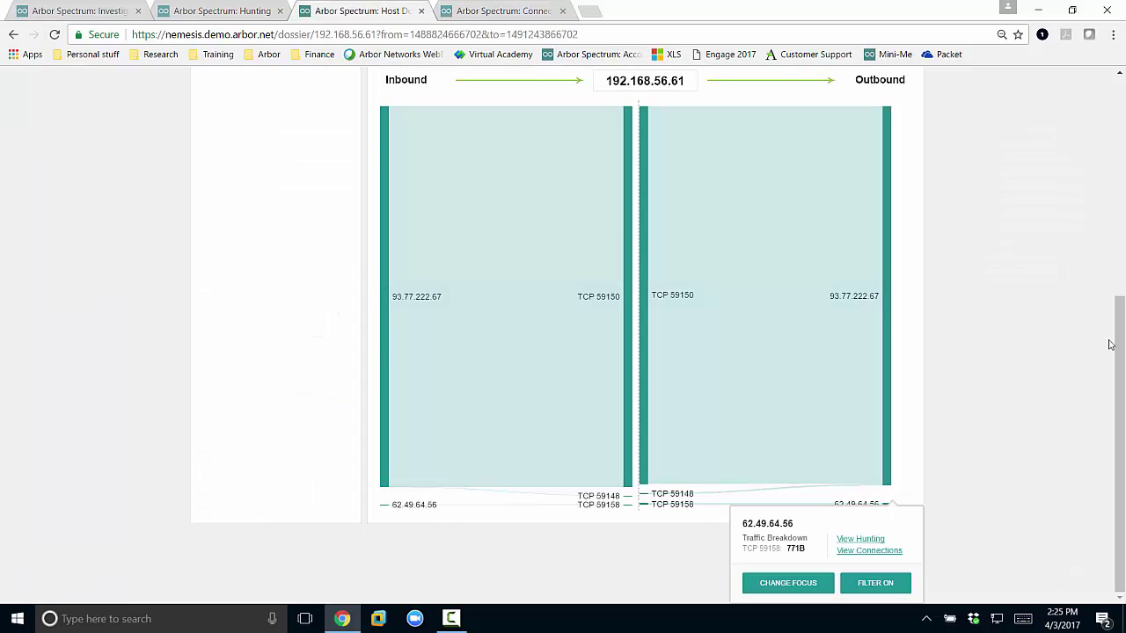
{"action": "left_click_drag", "start_coordinate": [1111, 344], "coordinate": [1104, 429]}
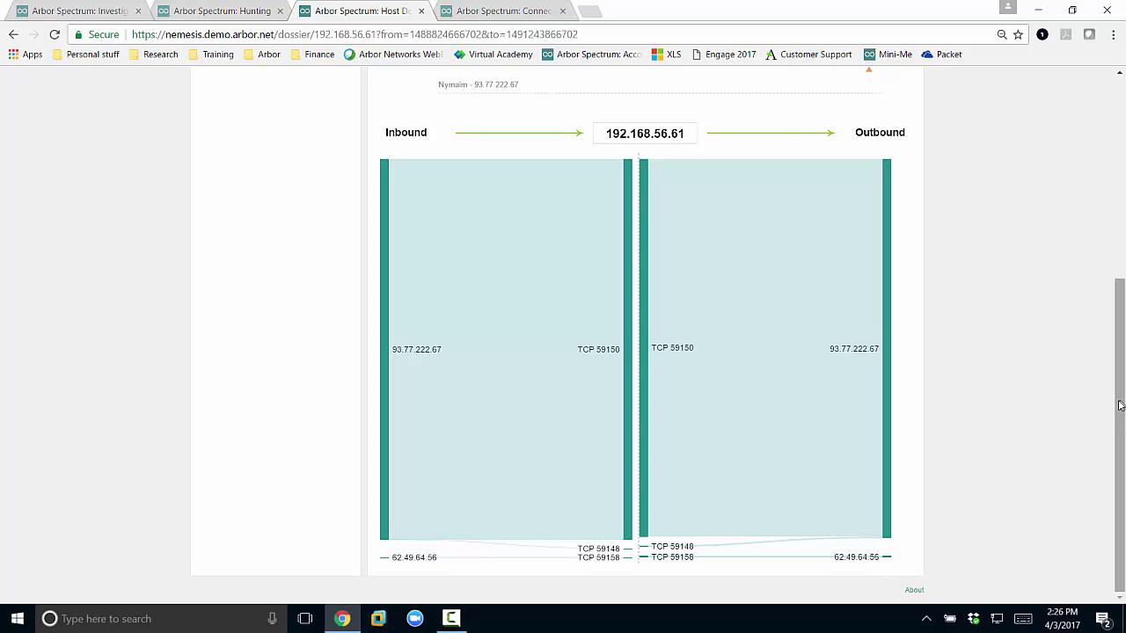
{"action": "scroll", "coordinate": [408, 222], "scroll_direction": "up", "scroll_amount": 3}
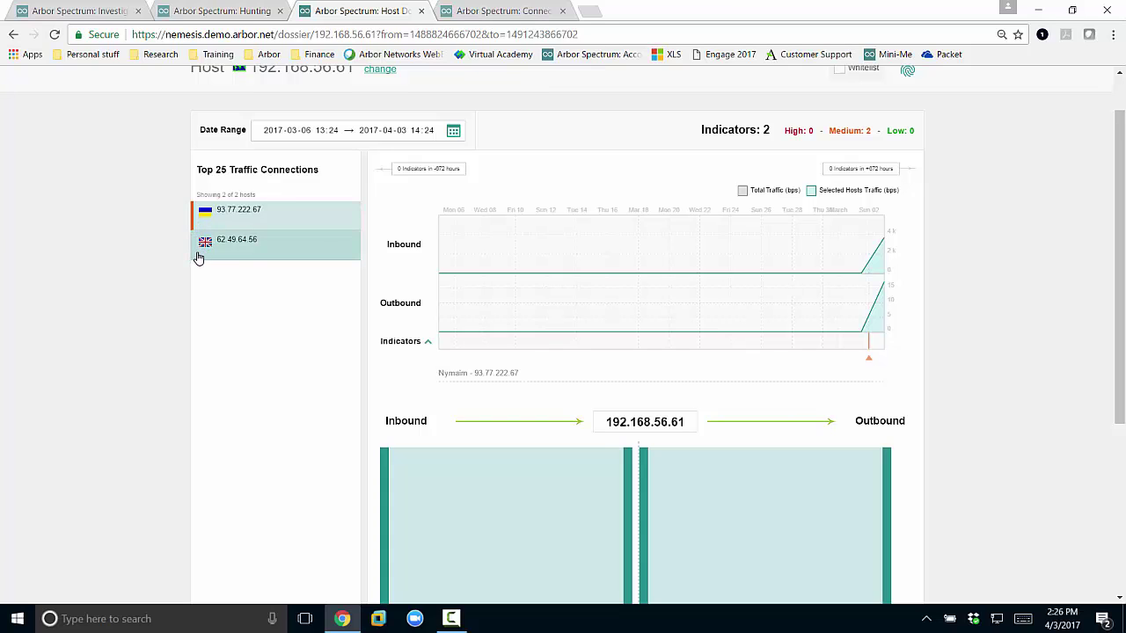
{"action": "left_click", "coordinate": [500, 11]}
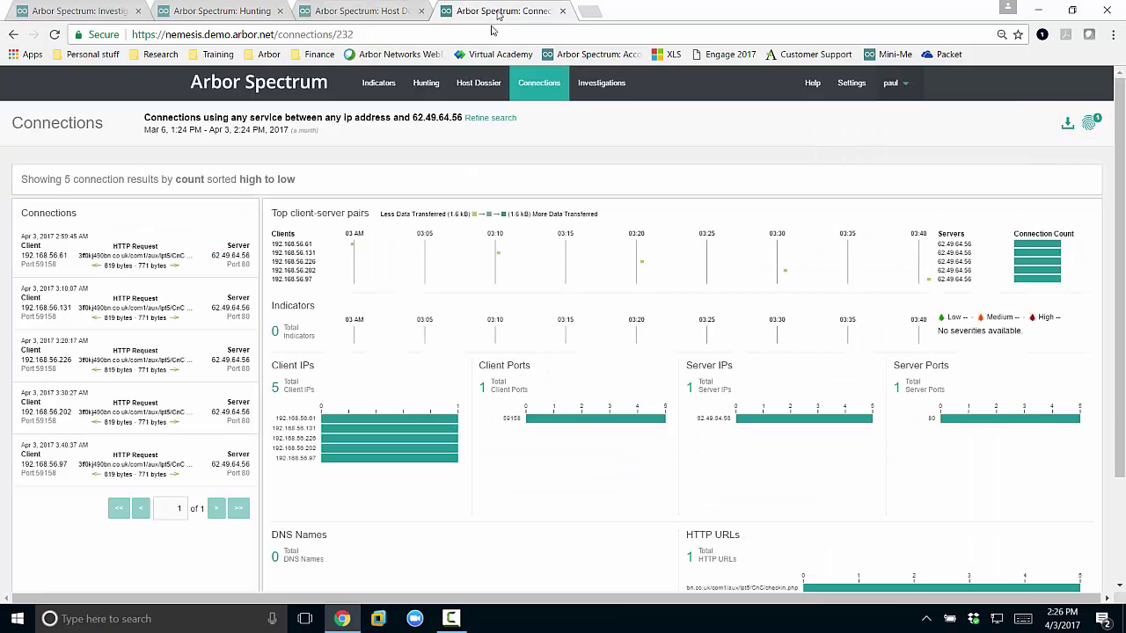
{"action": "mouse_move", "coordinate": [85, 310]}
Open the investigations list in a new browser tab and review the collected clues in the Nymaim investigation.
{"action": "right_click", "coordinate": [605, 100]}
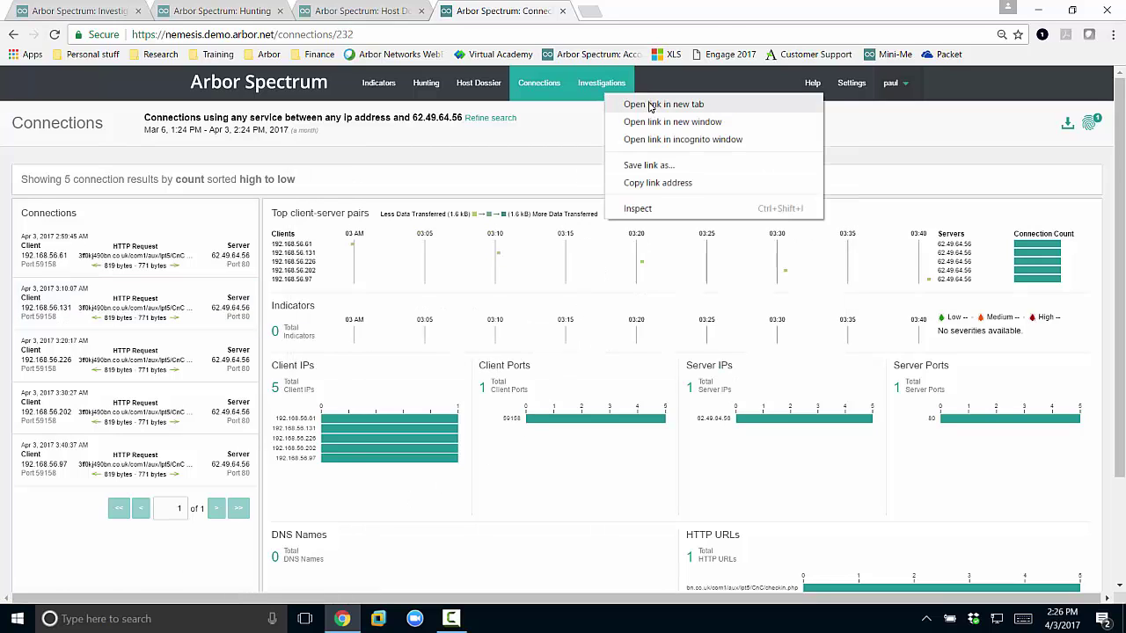
{"action": "left_click", "coordinate": [650, 105]}
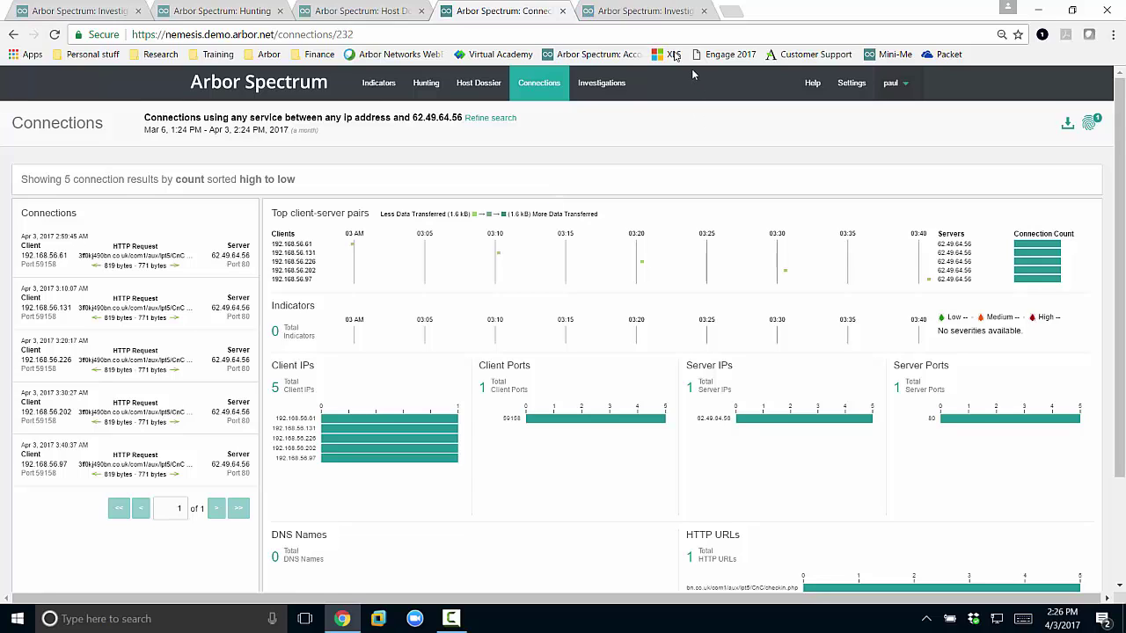
{"action": "left_click", "coordinate": [644, 16]}
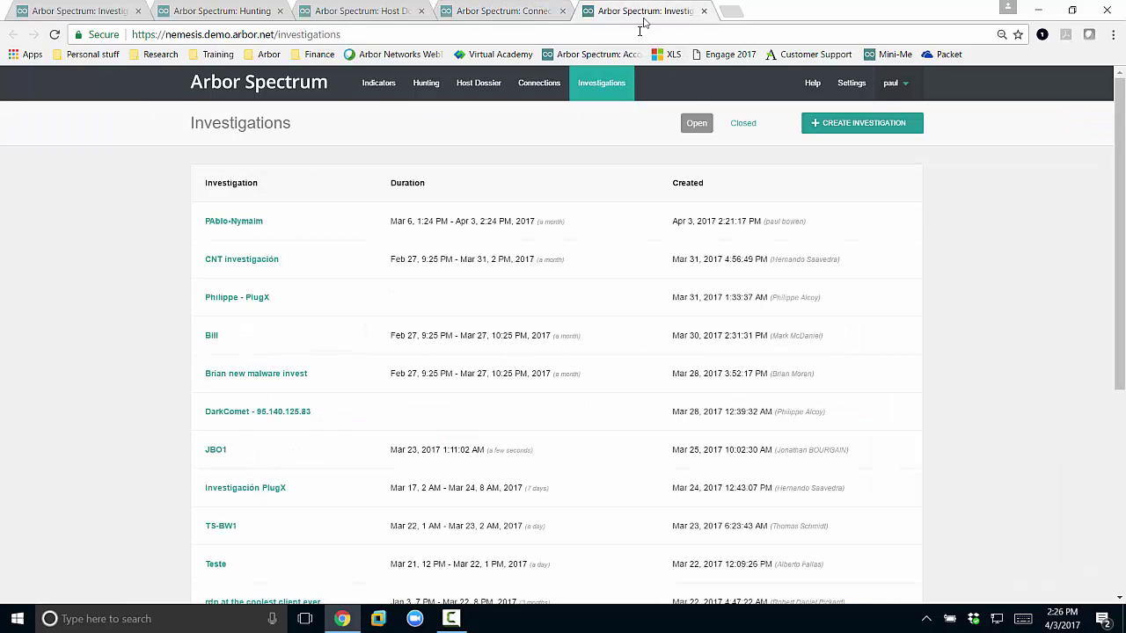
{"action": "left_click", "coordinate": [245, 226]}
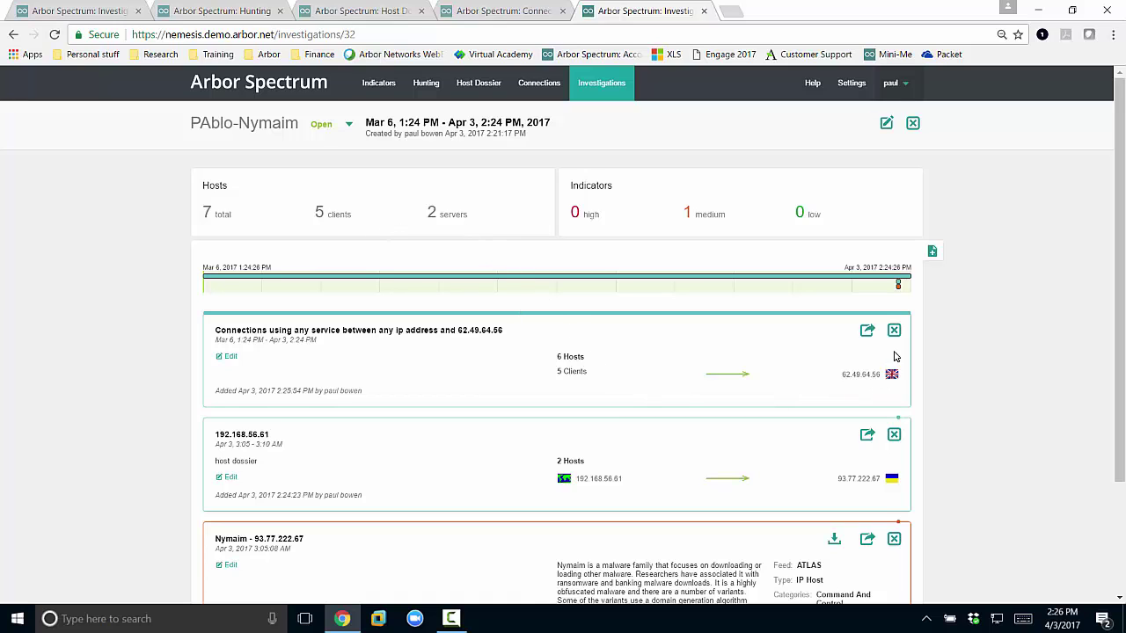
{"action": "left_click_drag", "start_coordinate": [1116, 327], "coordinate": [1125, 453]}
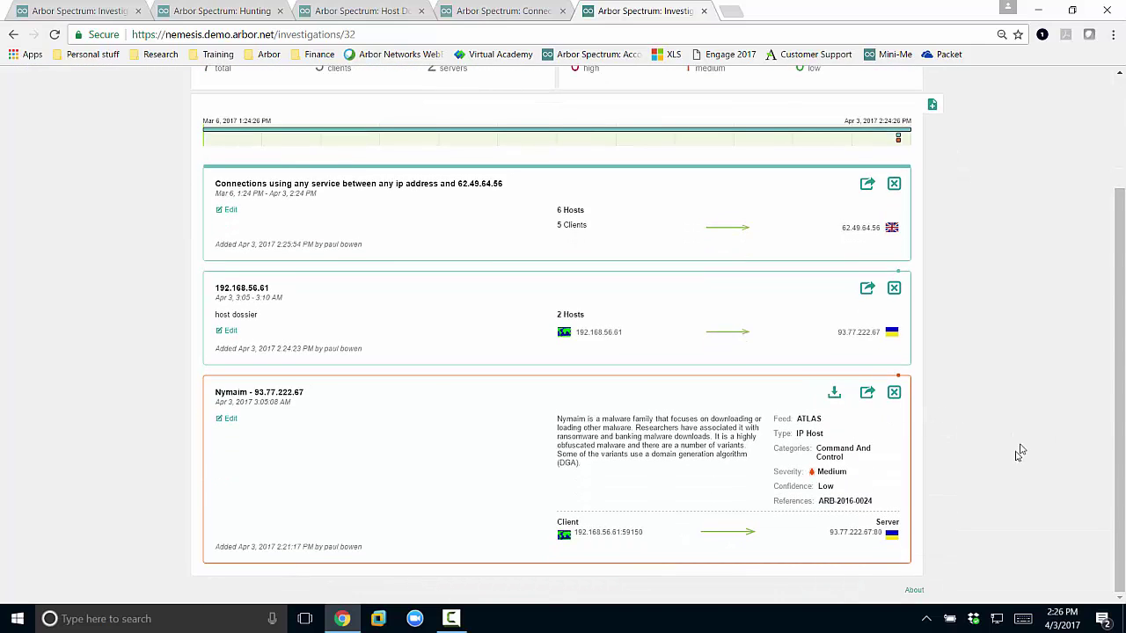